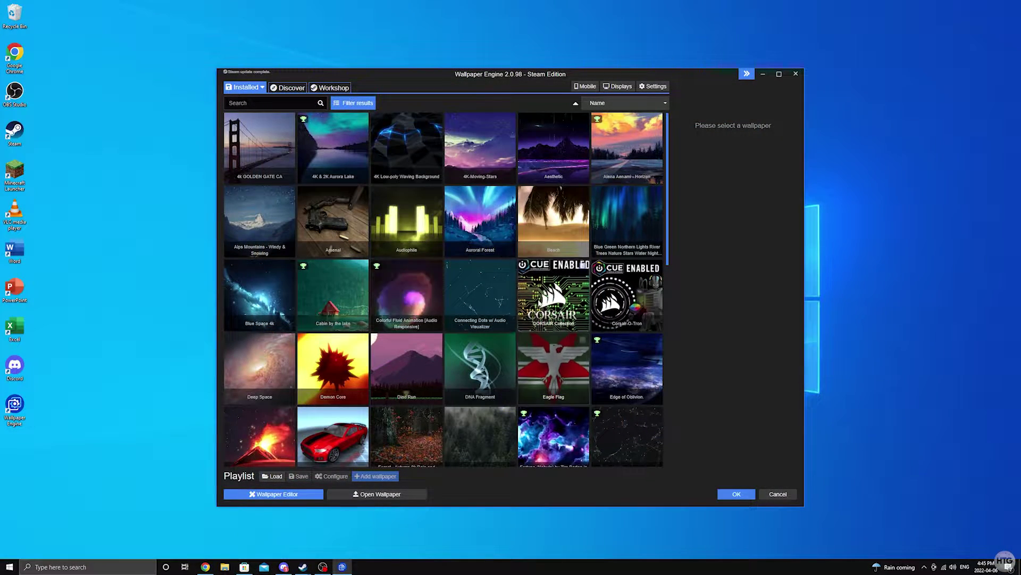
Apply the Mount Fuji wallpaper and minimize Wallpaper Engine to preview it on the desktop
scroll(535, 300, down, 2)
scroll(535, 297, down, 2)
click(477, 318)
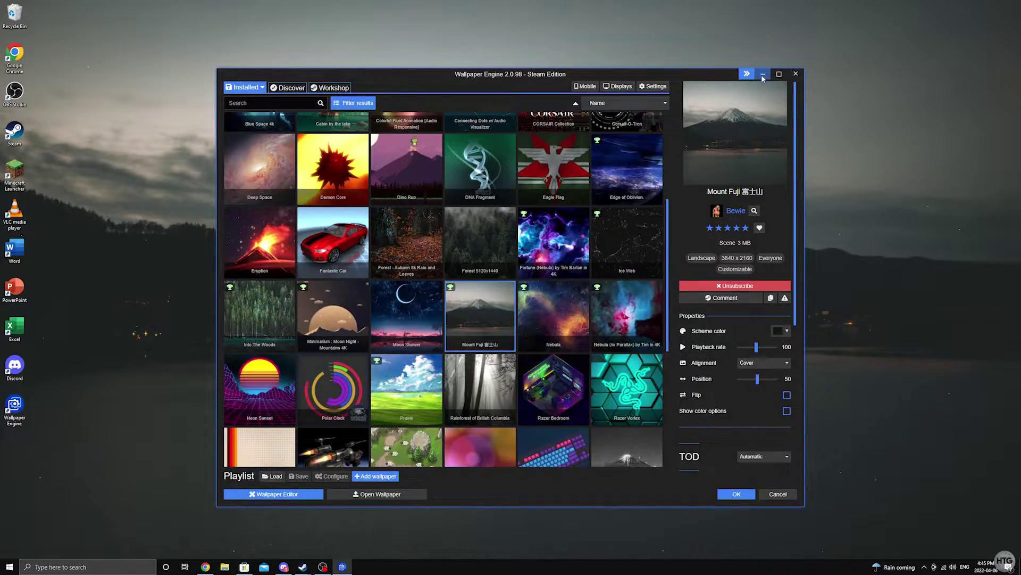
click(763, 75)
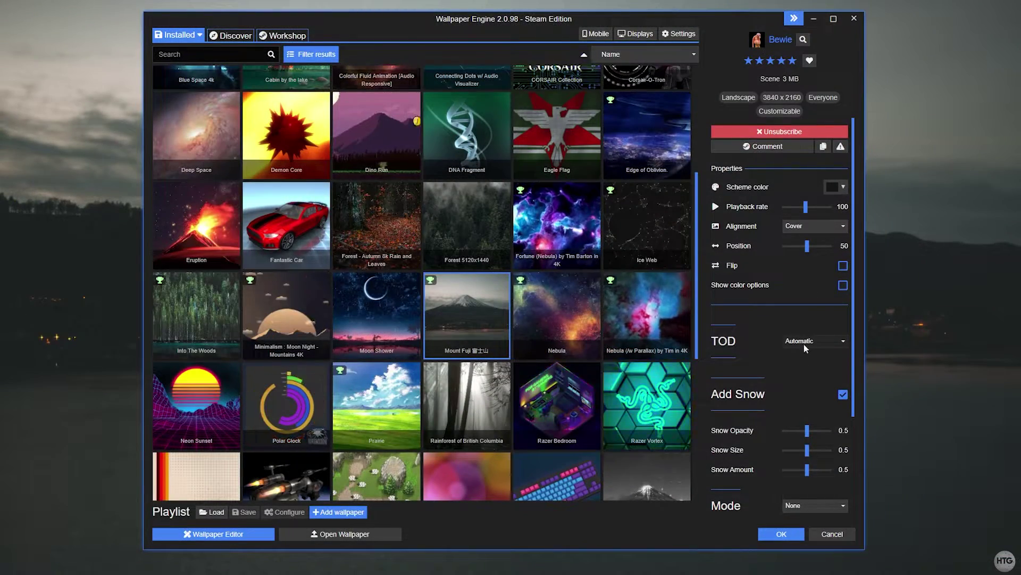
Change the wallpaper's time-of-day option from Automatic to Day
click(803, 342)
click(798, 373)
click(803, 343)
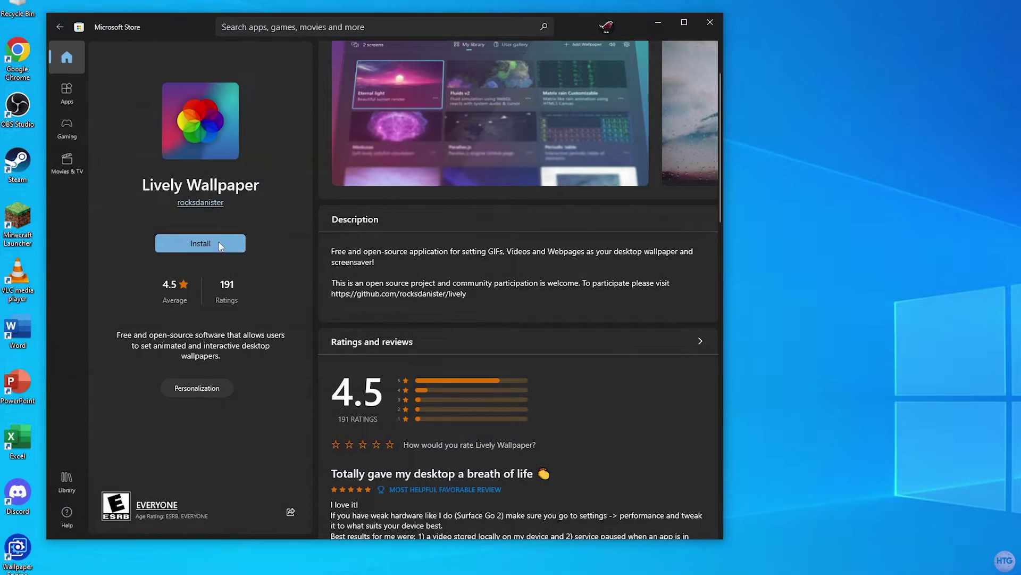
Install Lively Wallpaper from the Store and download Mt. Fuji Wallpaper.zip from Google Drive despite the scan warning
click(220, 245)
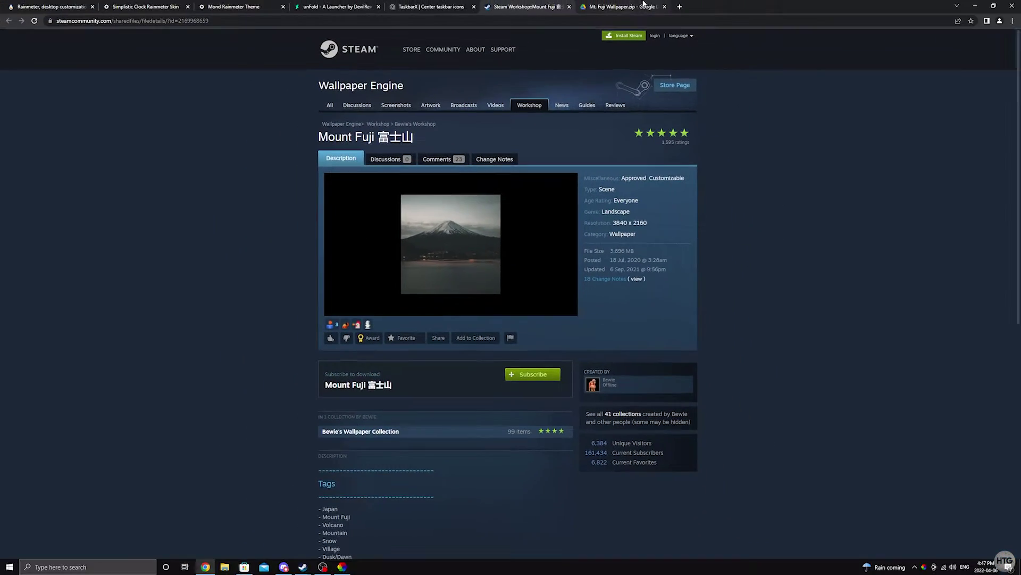
click(632, 7)
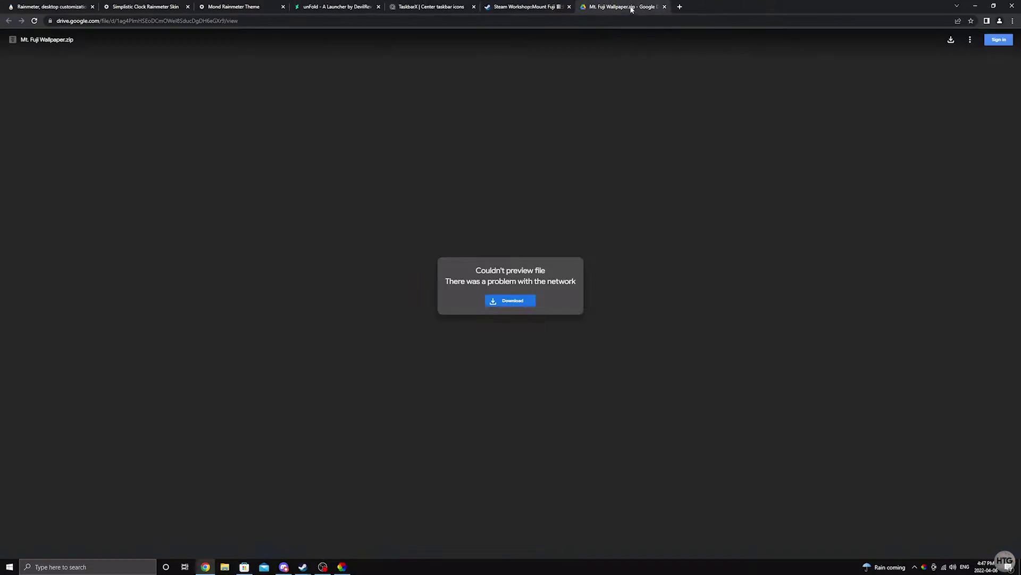
click(522, 304)
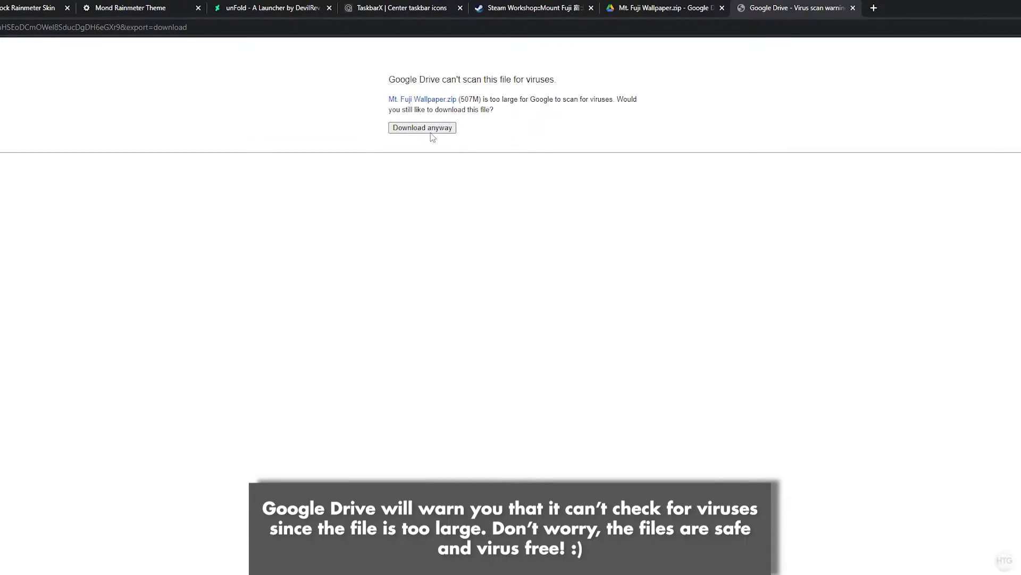
click(432, 129)
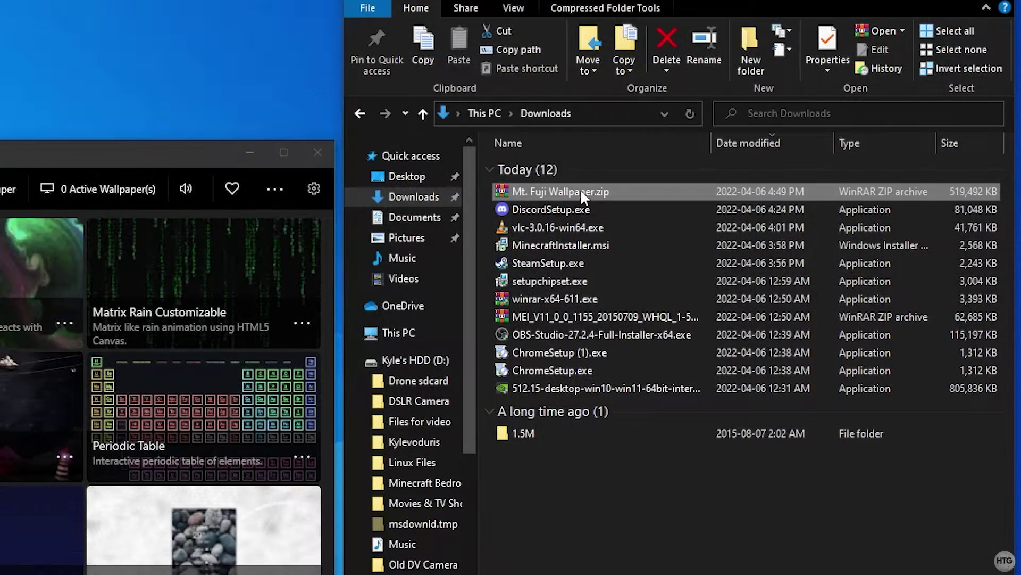
Extract the zip into a Mt. Fuji Wallpaper folder and move it onto the desktop
right_click(580, 189)
click(671, 273)
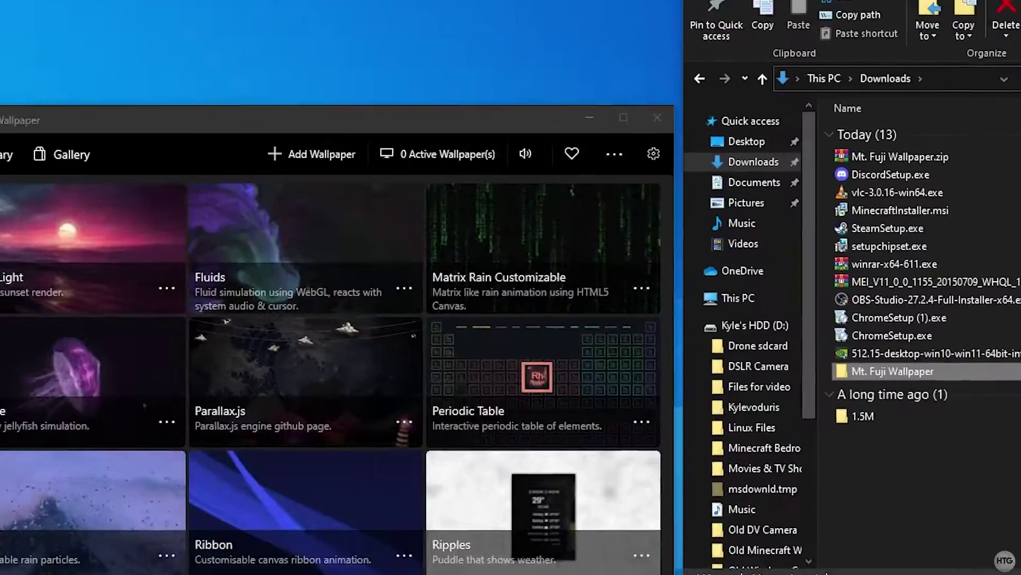
drag(550, 407, 306, 343)
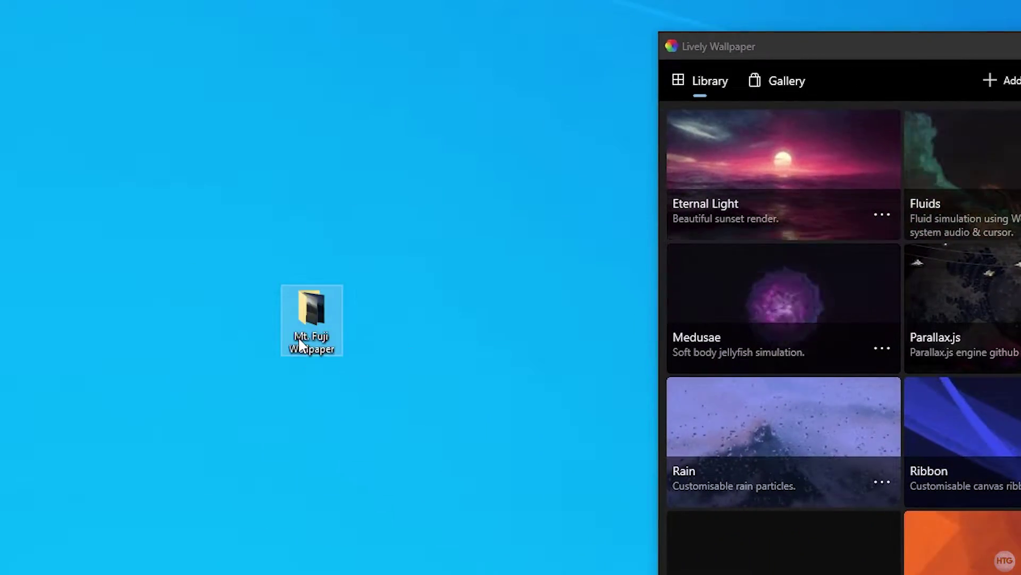
Open the folder and preview the day and night Mt. Fuji static images in Photos
double_click(311, 334)
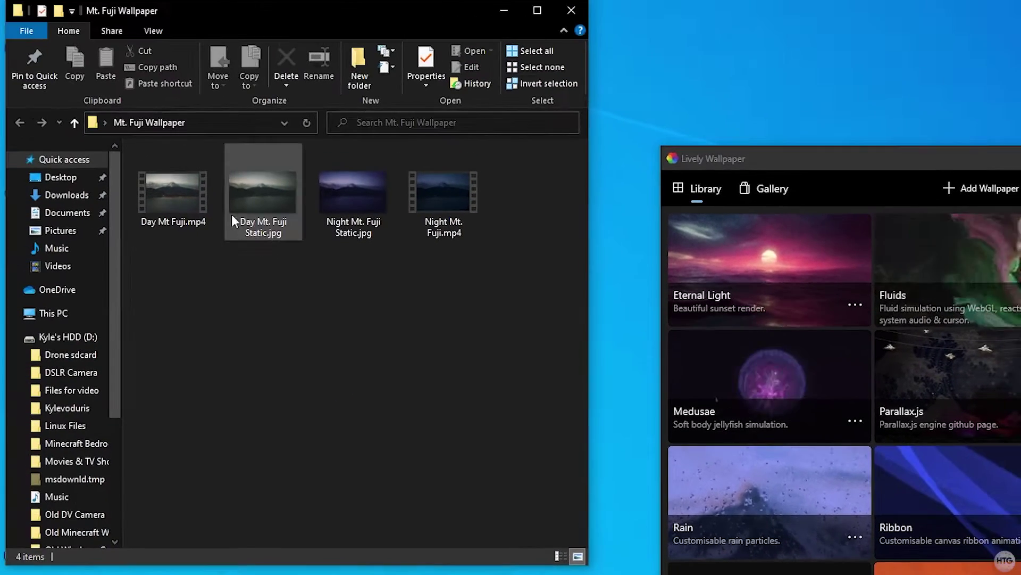
double_click(274, 225)
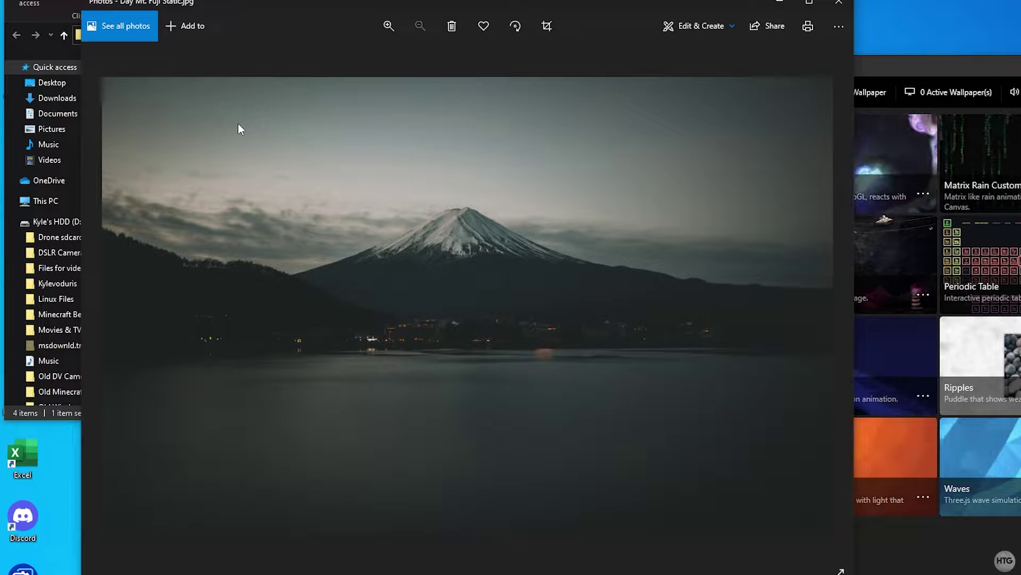
key(Right)
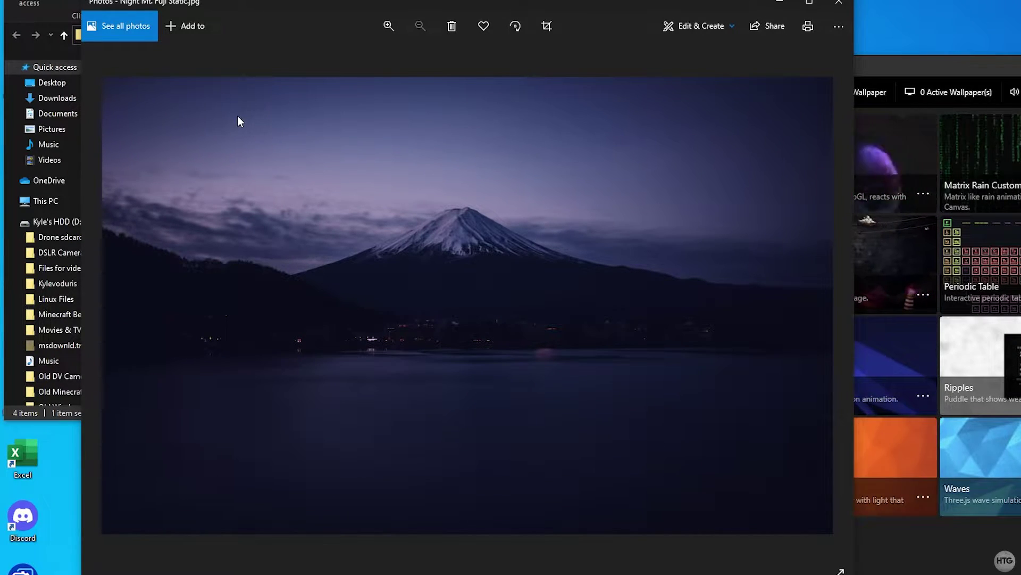
click(838, 3)
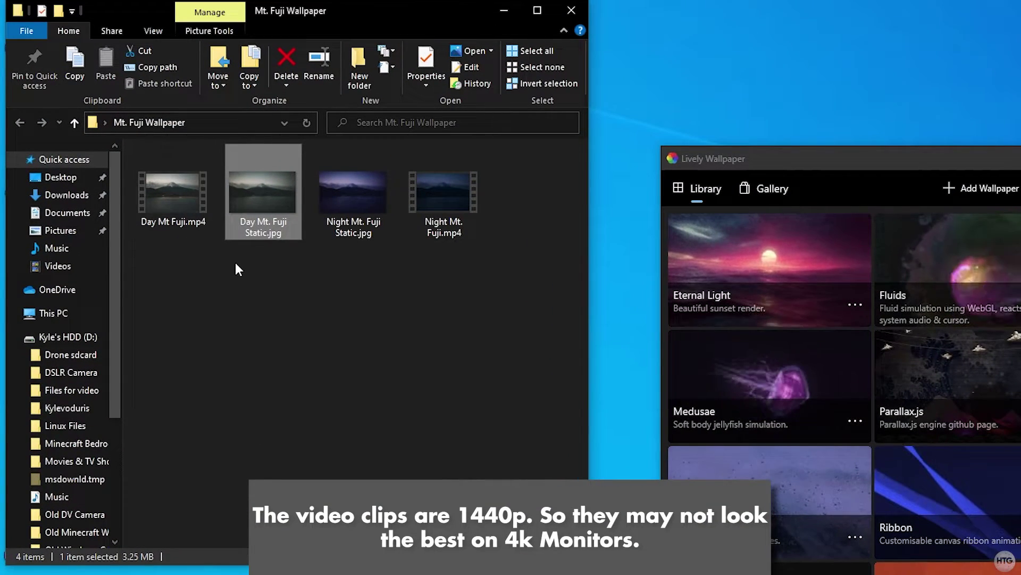
click(205, 160)
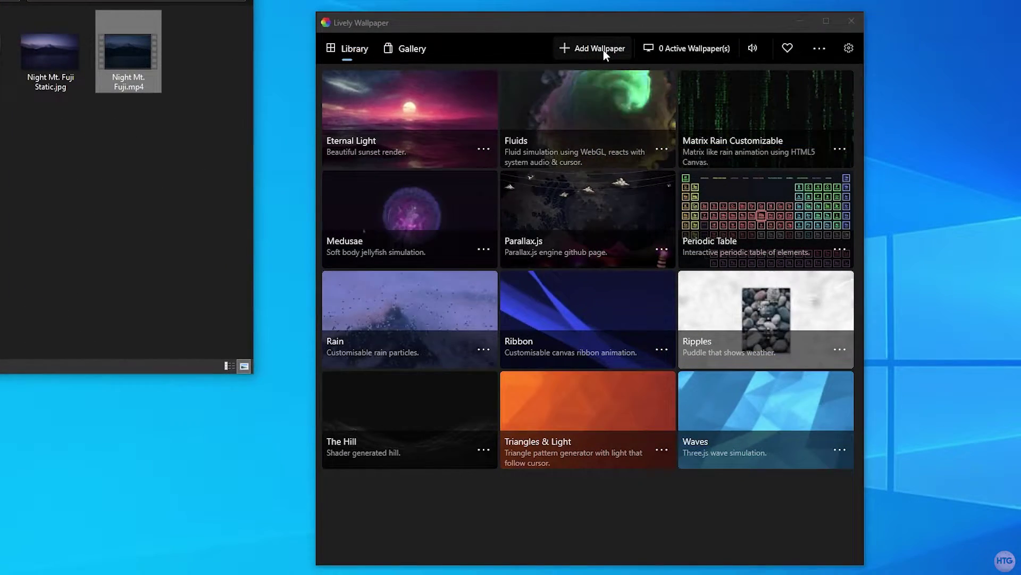
Add Day Mt Fuji.mp4 to Lively's library as 'Day Mt Fuji' and minimize Lively
click(603, 50)
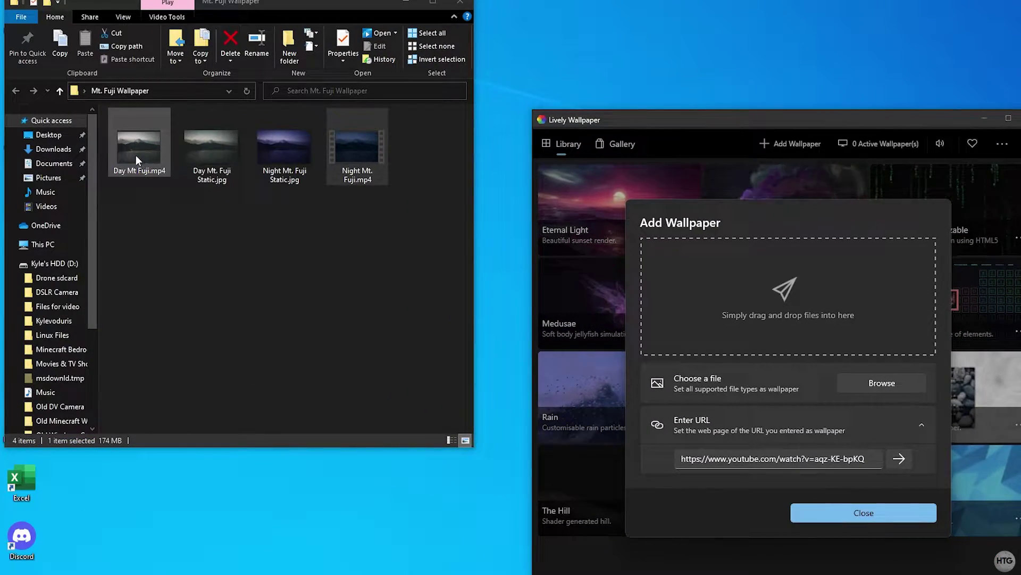
drag(136, 155, 761, 298)
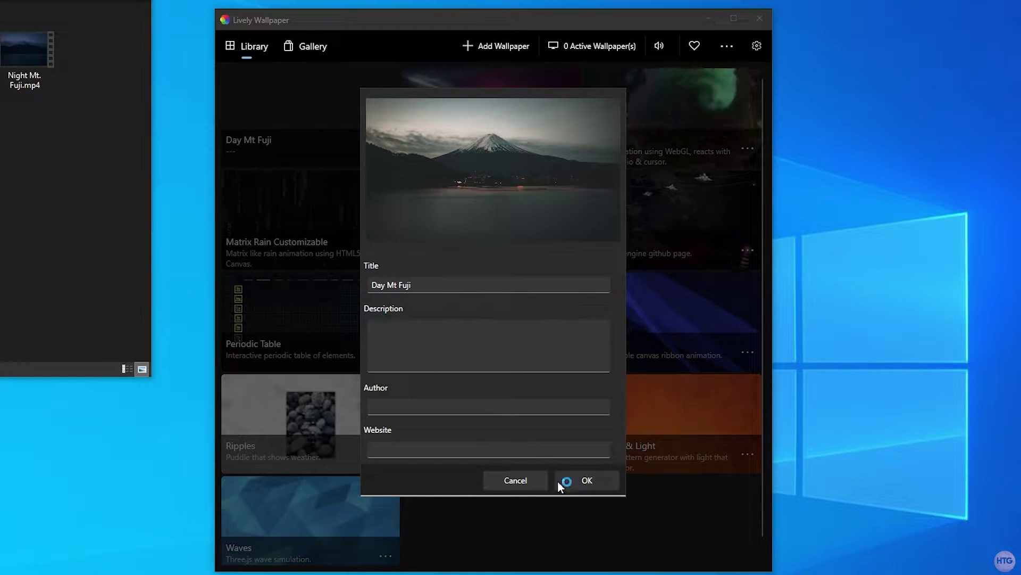
click(576, 481)
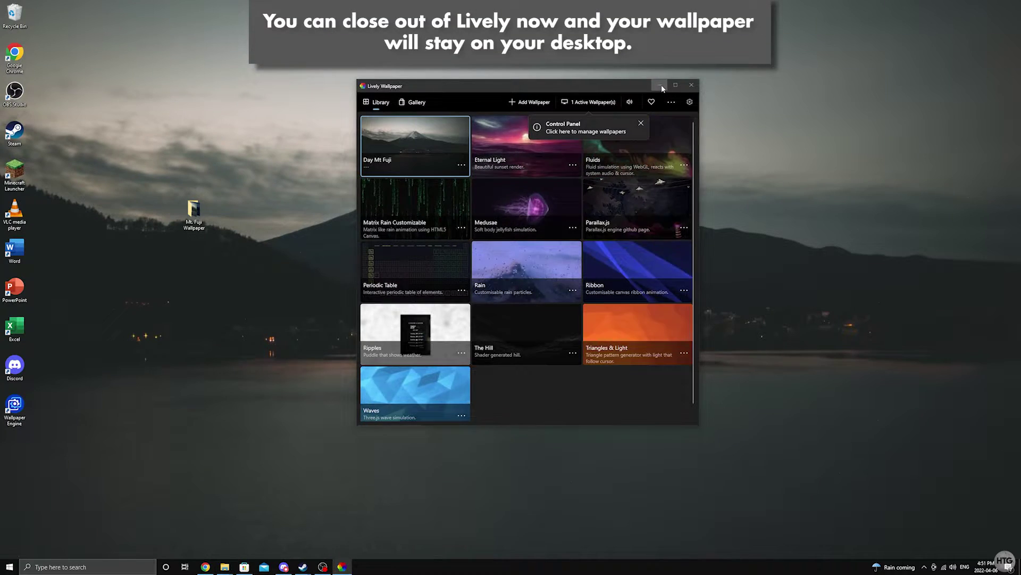
click(661, 85)
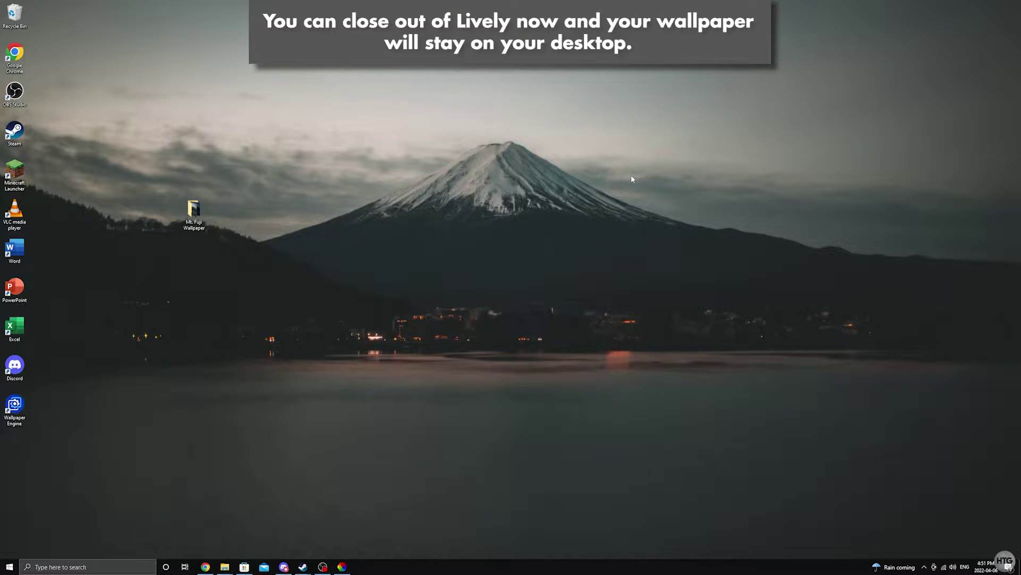
Hide the desktop icons to show the bare Mt. Fuji wallpaper
right_click(462, 150)
mouse_move(488, 156)
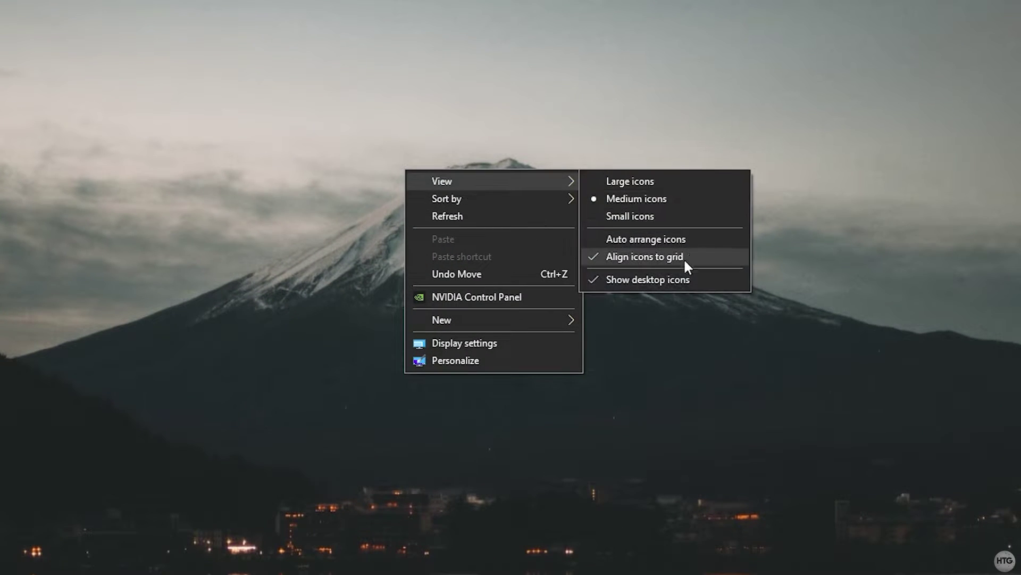
click(681, 280)
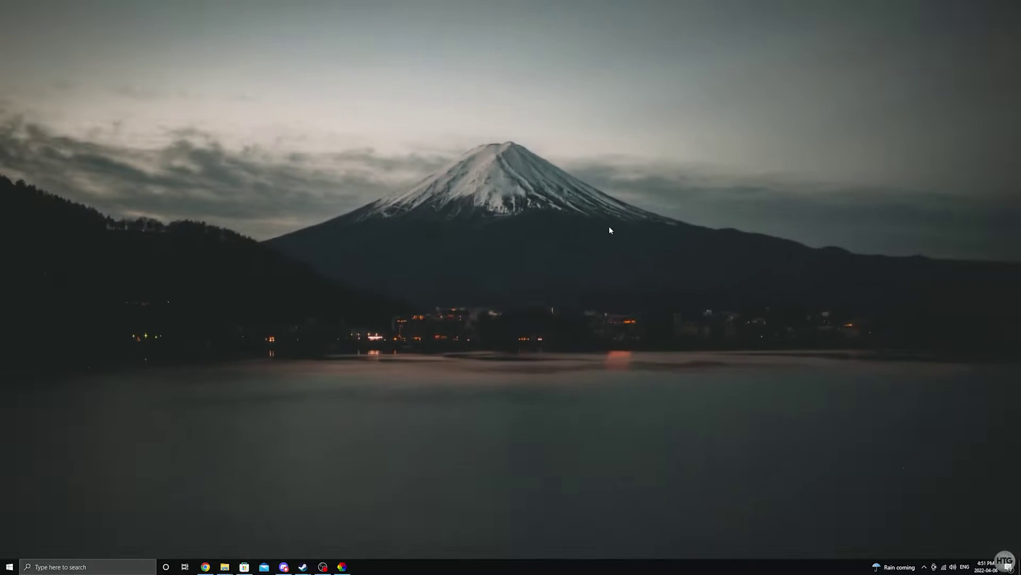
Turn the desktop icons back on
right_click(620, 253)
mouse_move(639, 261)
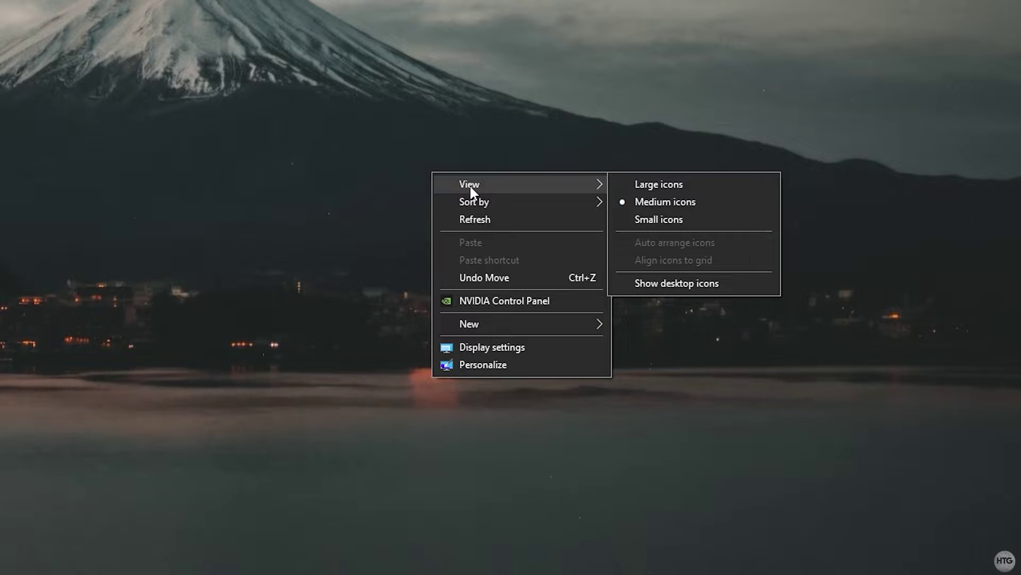
click(643, 285)
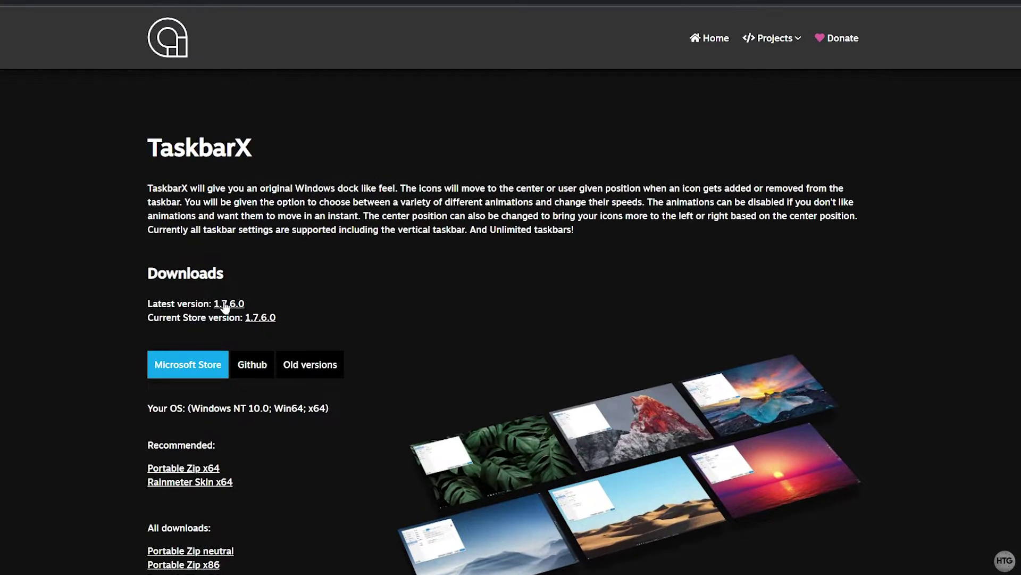
Download TaskbarX_1.7.6.0_x64.zip from the 1.7.6.0 release's Assets list
click(224, 306)
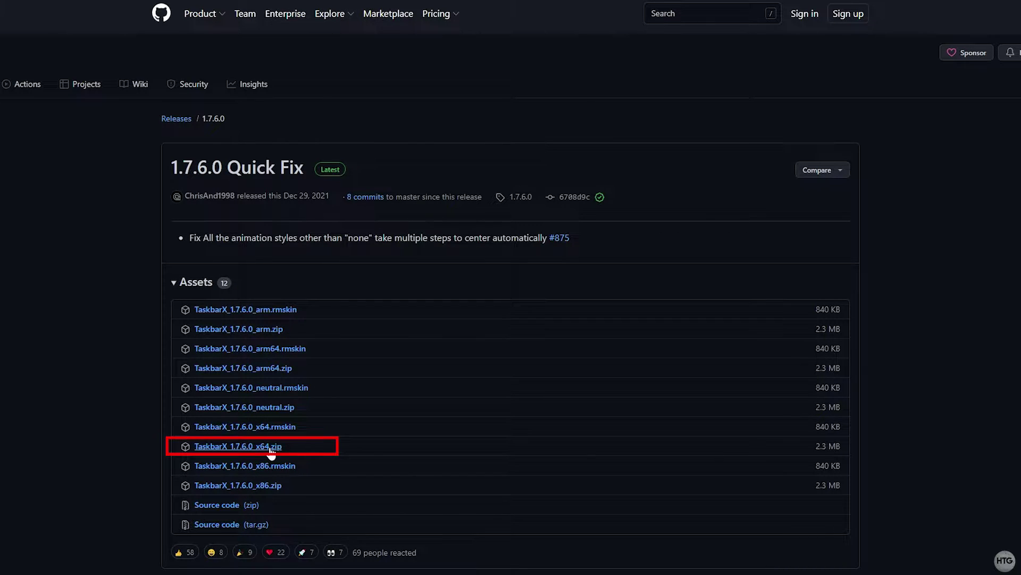
click(272, 446)
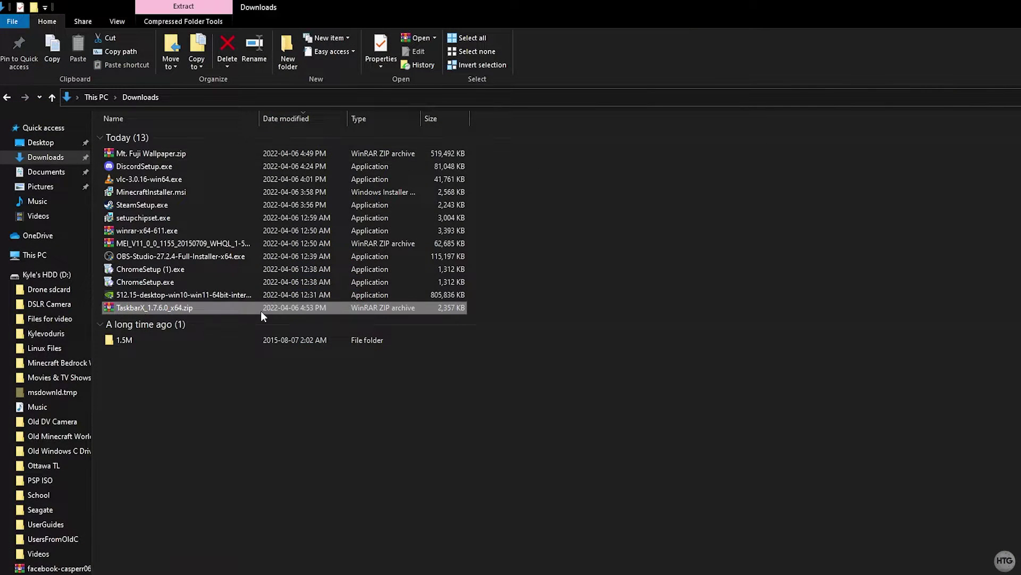
Extract the TaskbarX zip into its own folder and browse to C:\Program Files
right_click(261, 311)
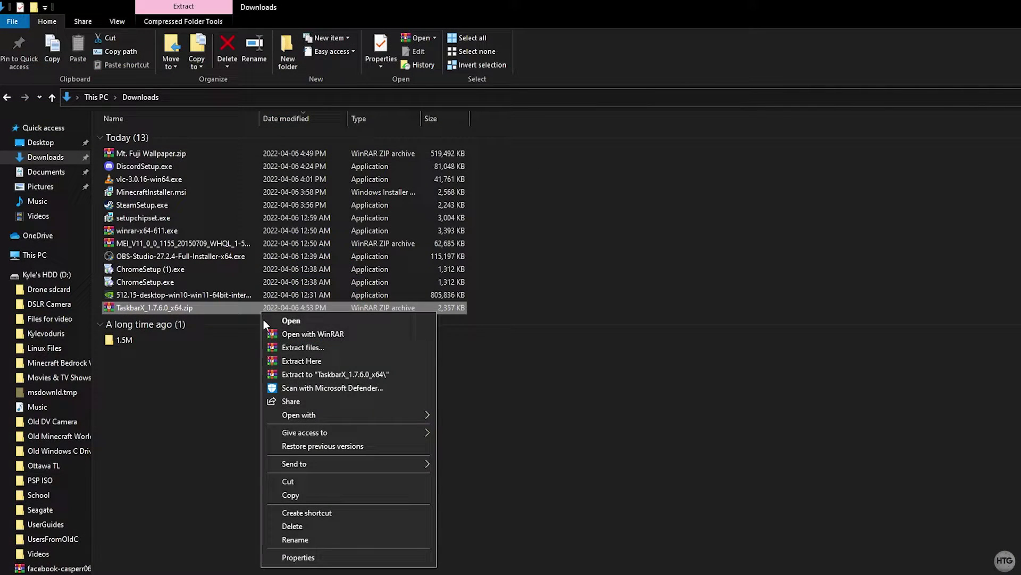
click(298, 374)
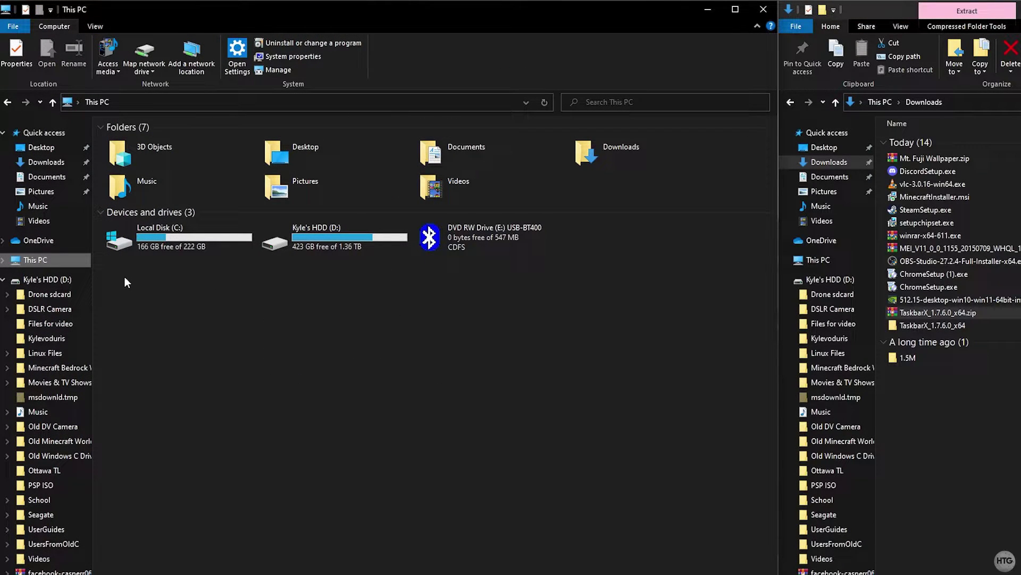
double_click(183, 245)
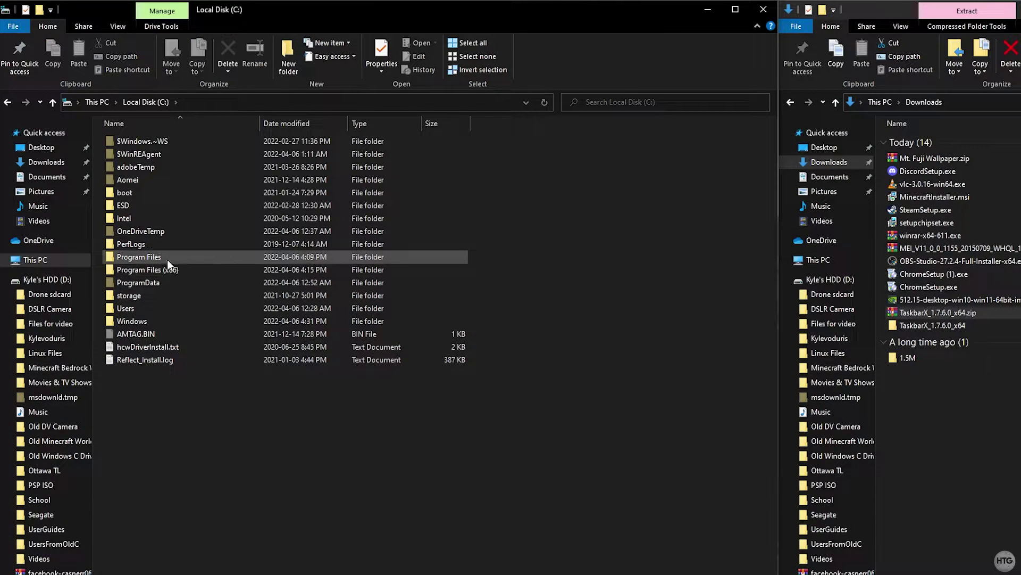
double_click(167, 260)
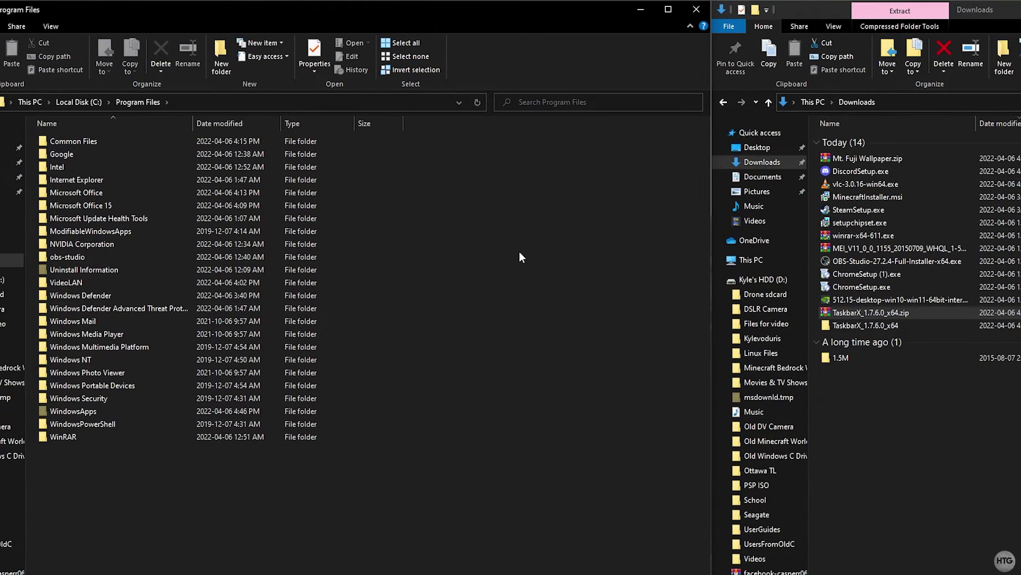
Move the TaskbarX_1.7.6.0_x64 folder into Program Files and open it to TaskbarX.exe
click(914, 325)
drag(902, 324, 560, 339)
click(233, 353)
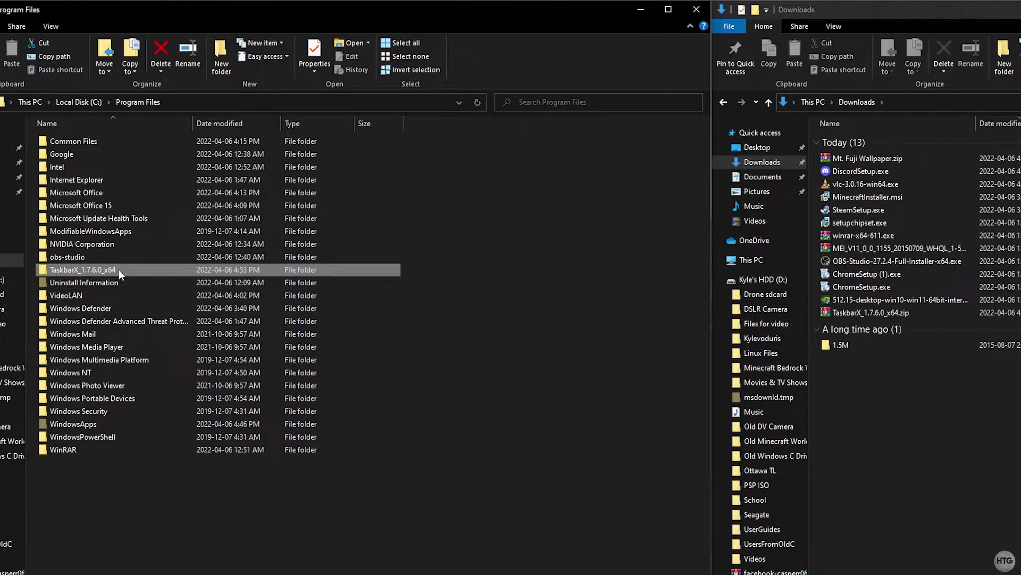
double_click(119, 269)
scroll(372, 287, down, 8)
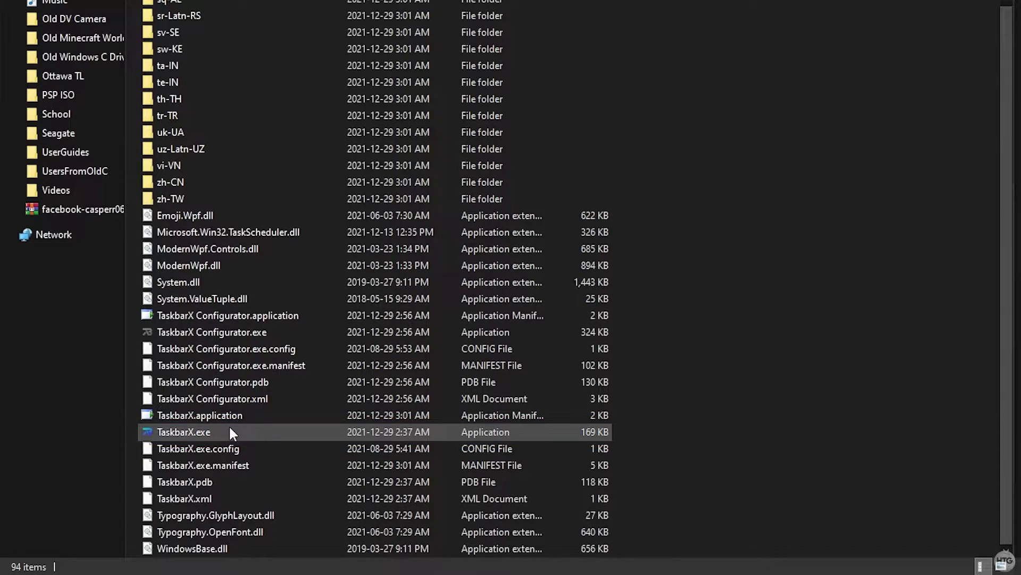
click(214, 430)
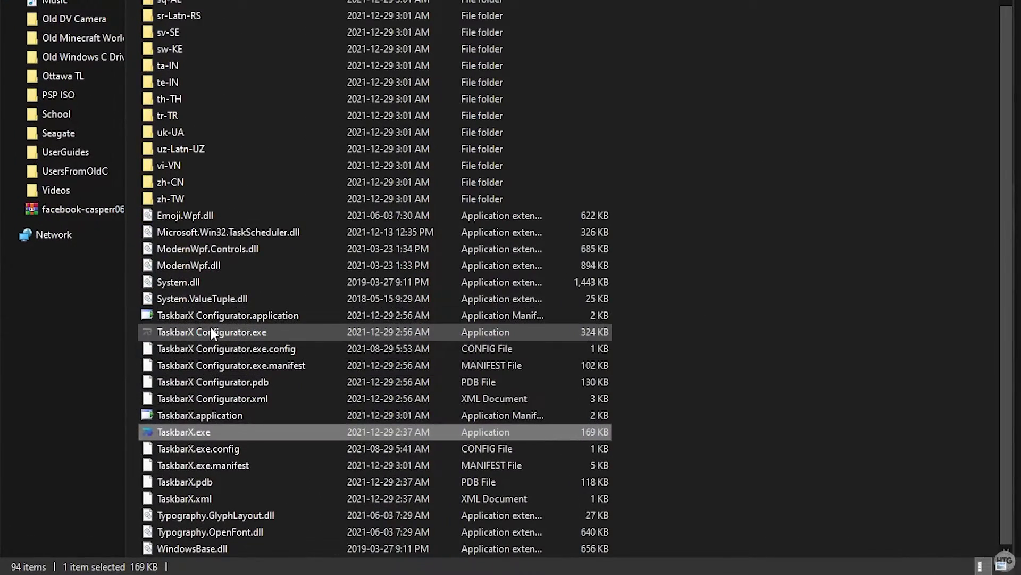
Launch TaskbarX Configurator and apply the Transparent taskbar style
click(214, 334)
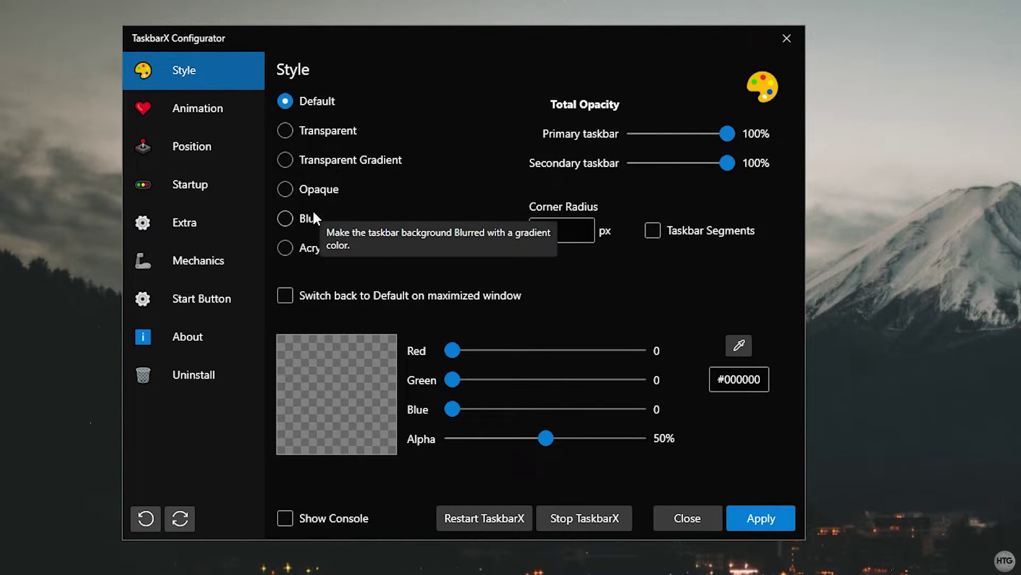
click(329, 129)
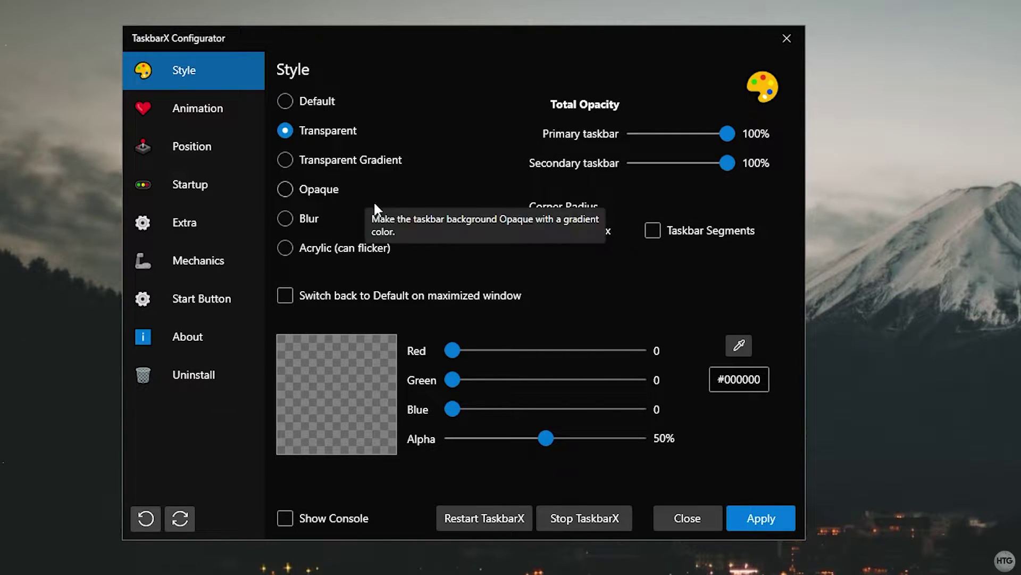
click(772, 519)
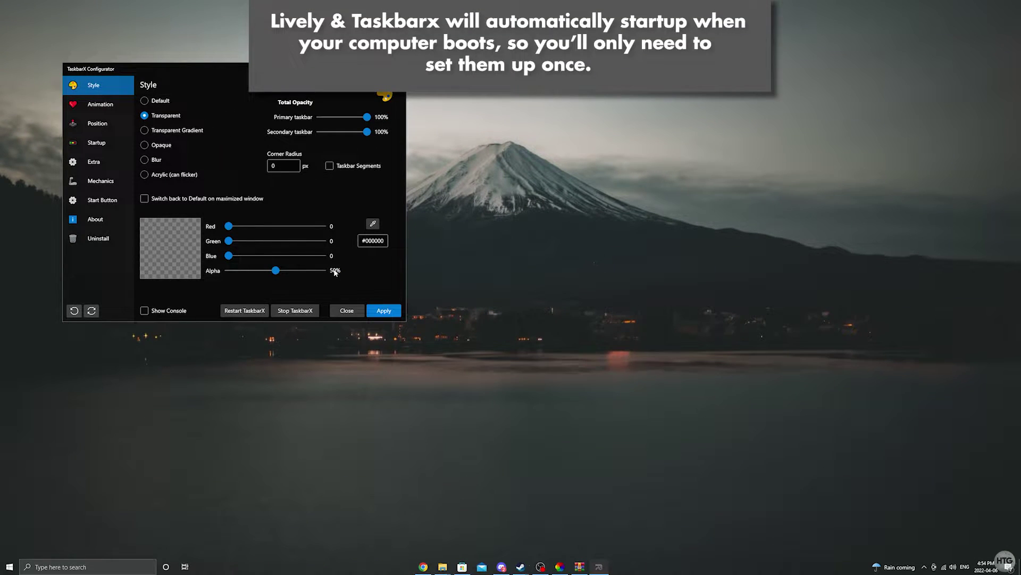
Close TaskbarX Configurator and set taskbar Search to Show search icon
click(345, 311)
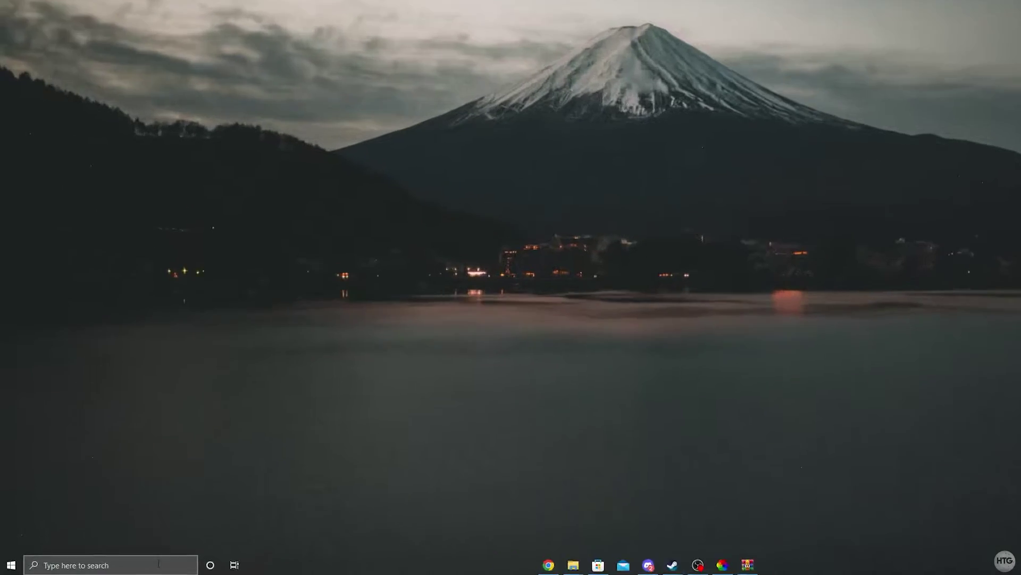
right_click(124, 559)
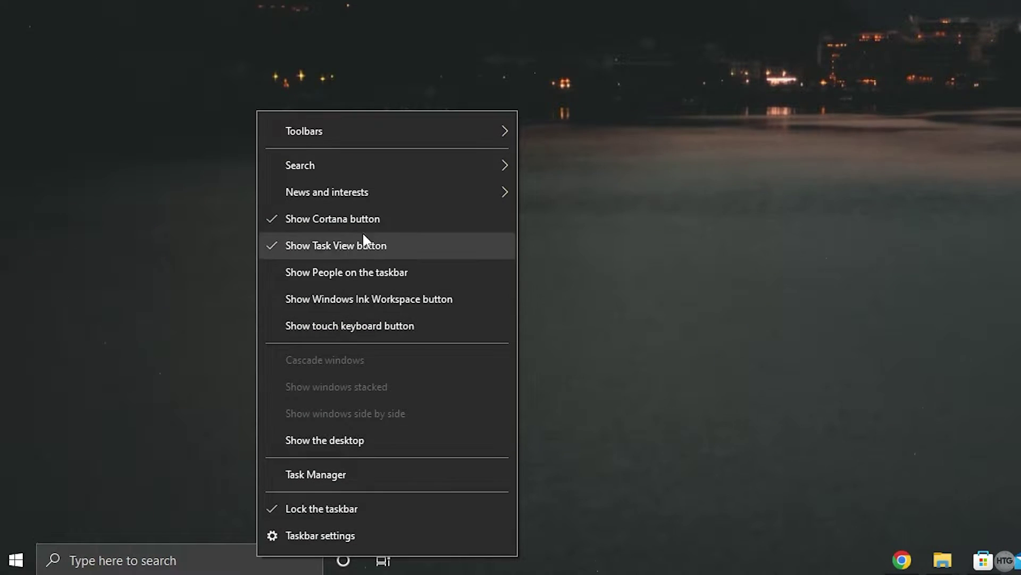
mouse_move(364, 164)
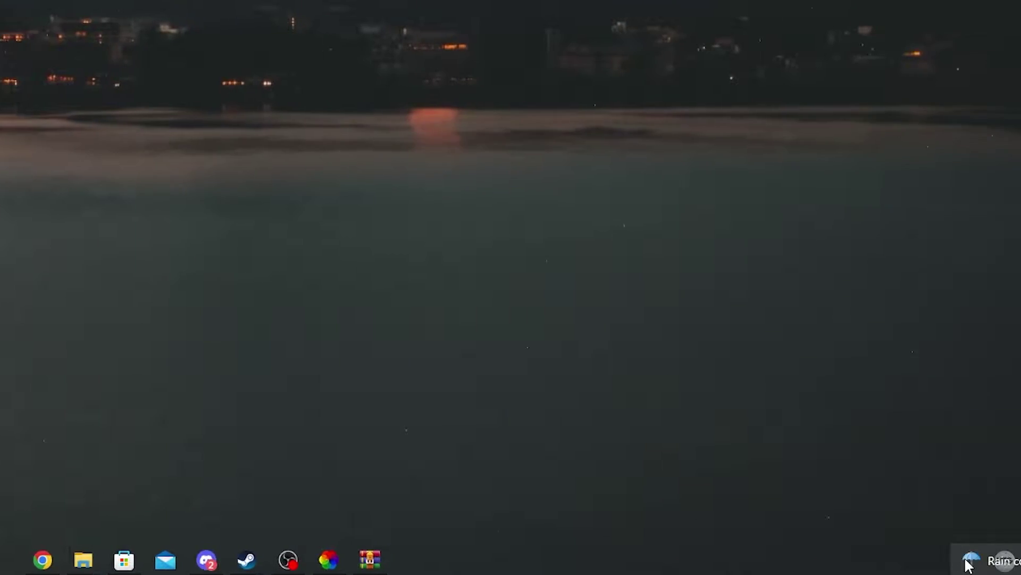
Turn off the News and interests weather widget on the taskbar
right_click(742, 558)
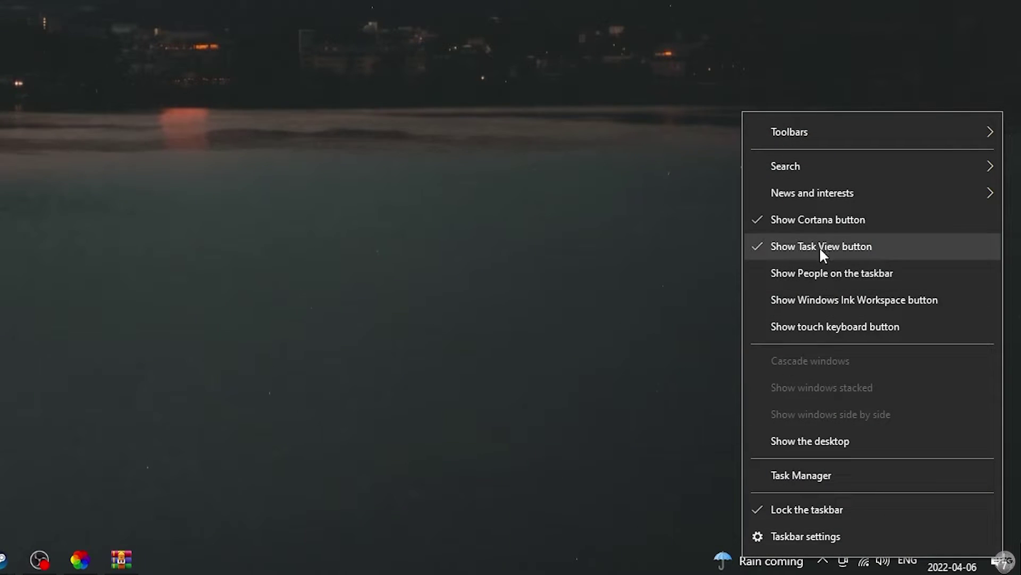
mouse_move(821, 196)
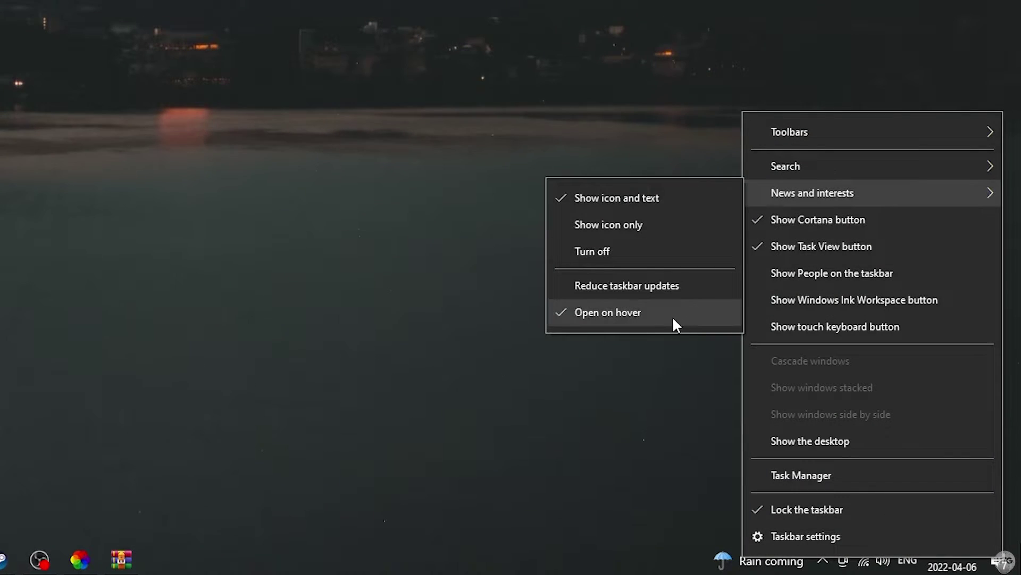
click(648, 255)
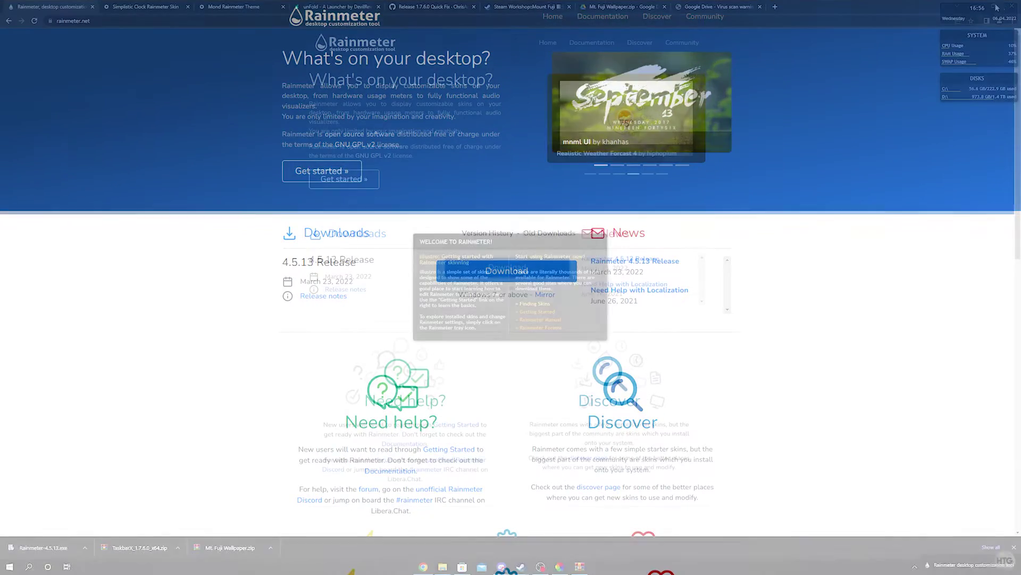
Restore Chrome to a smaller window to reveal Rainmeter's clock, system and disk skins
drag(919, 6, 916, 23)
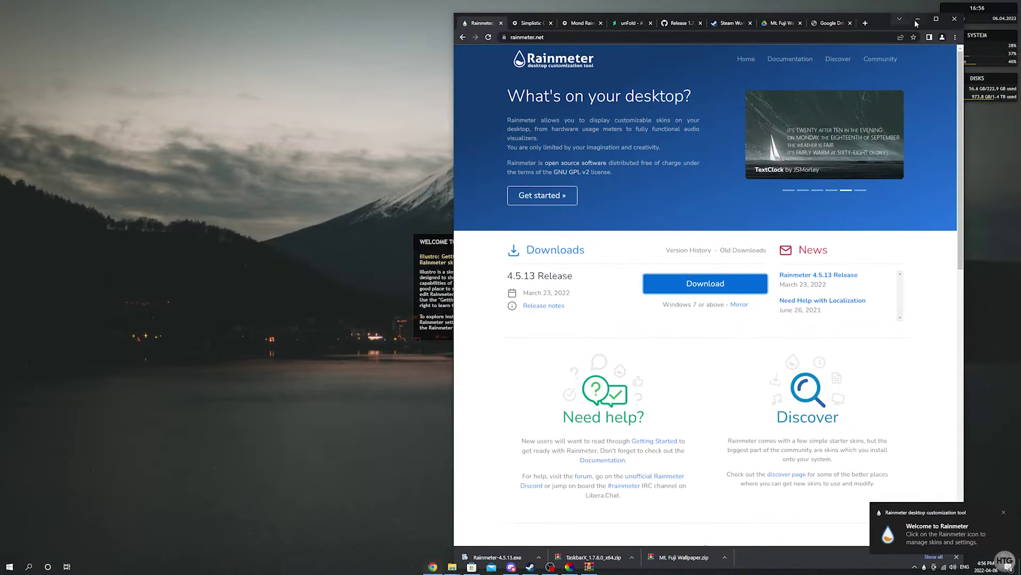
Open the Rainmeter skin manager and unload the illustro Clock and Disks skins
click(916, 23)
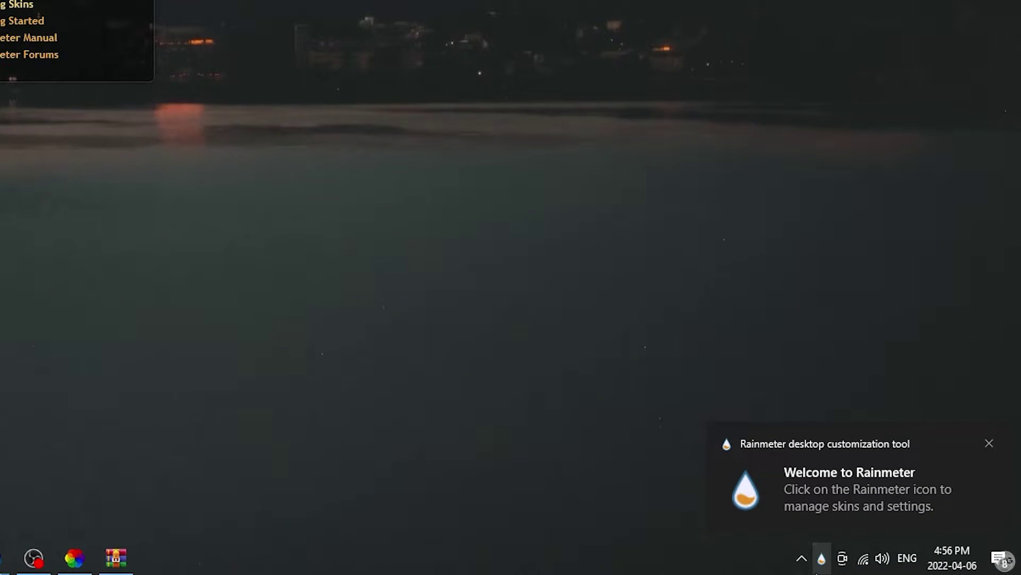
click(822, 558)
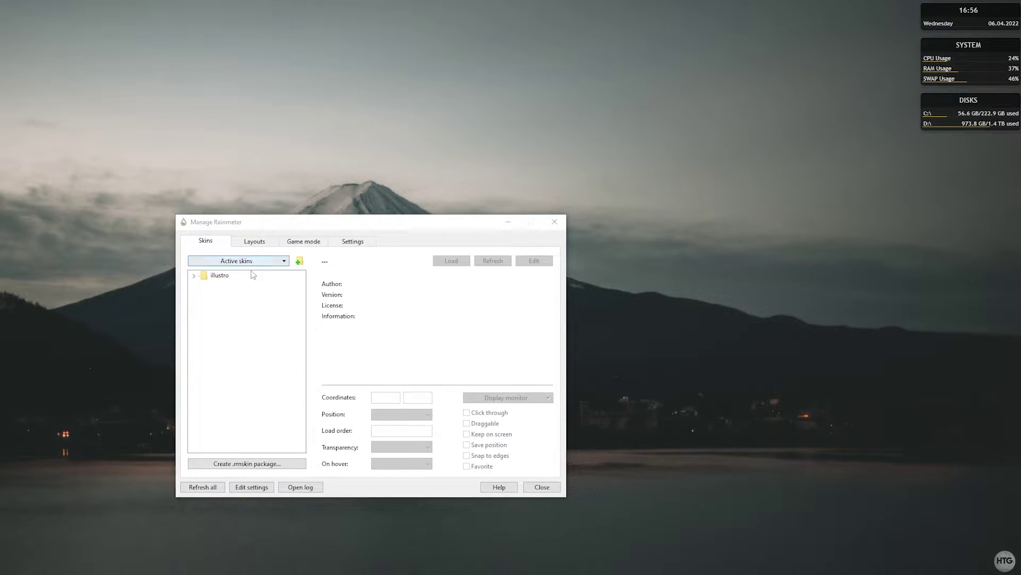
click(245, 260)
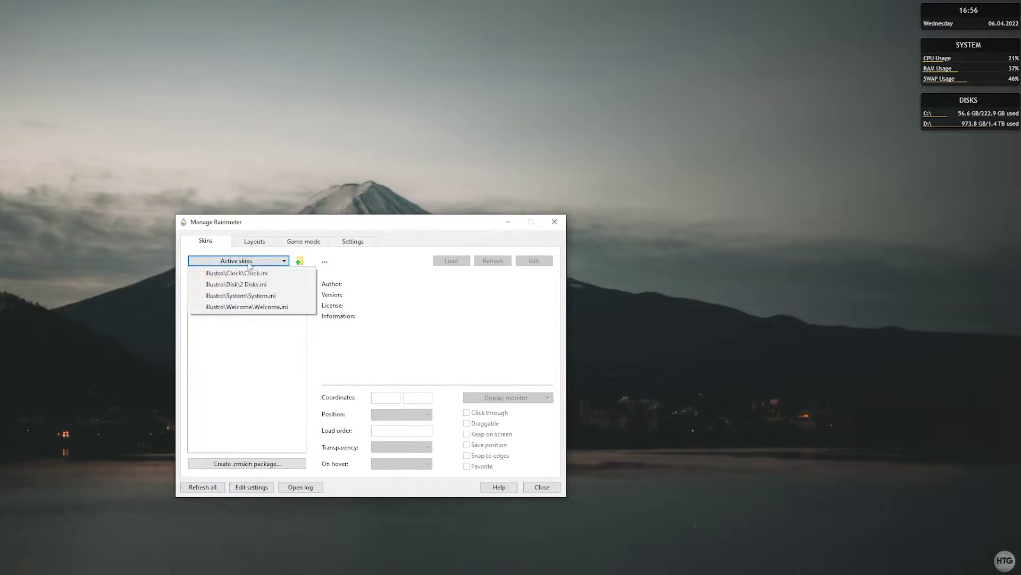
click(240, 270)
click(452, 262)
click(245, 261)
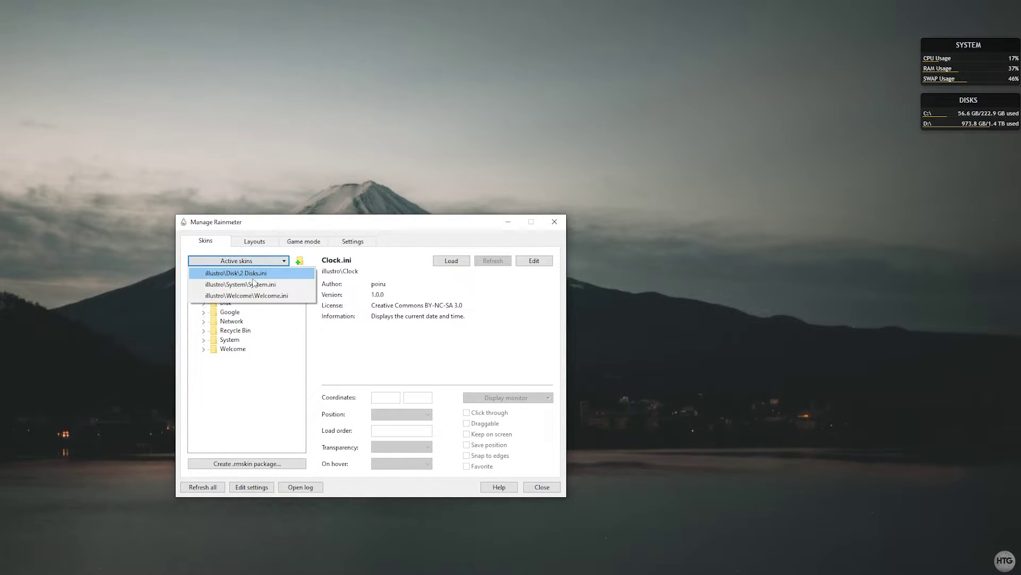
click(240, 270)
click(441, 261)
Unload the illustro System and Welcome skins and collapse the illustro folder
click(246, 261)
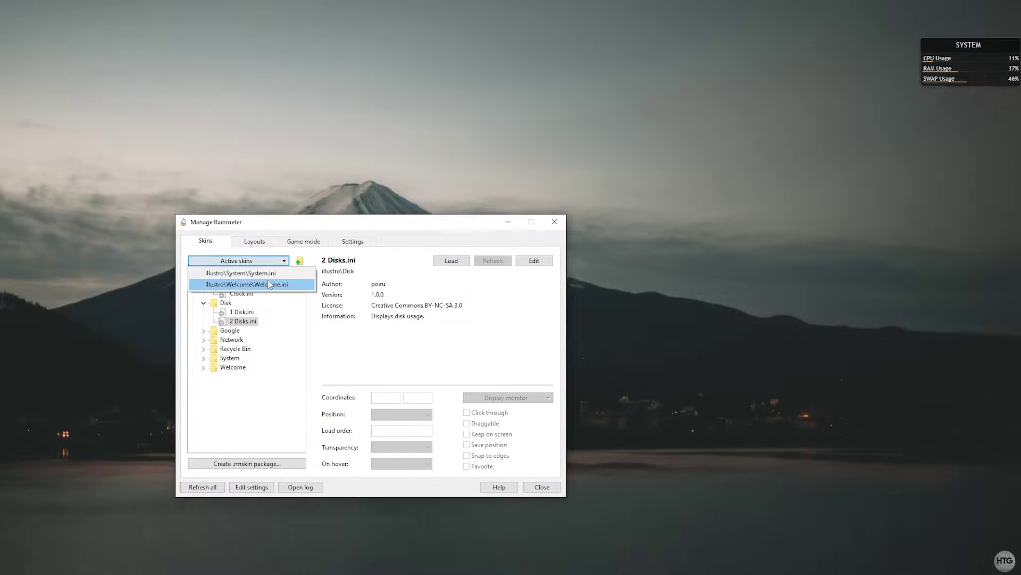
click(240, 270)
click(445, 261)
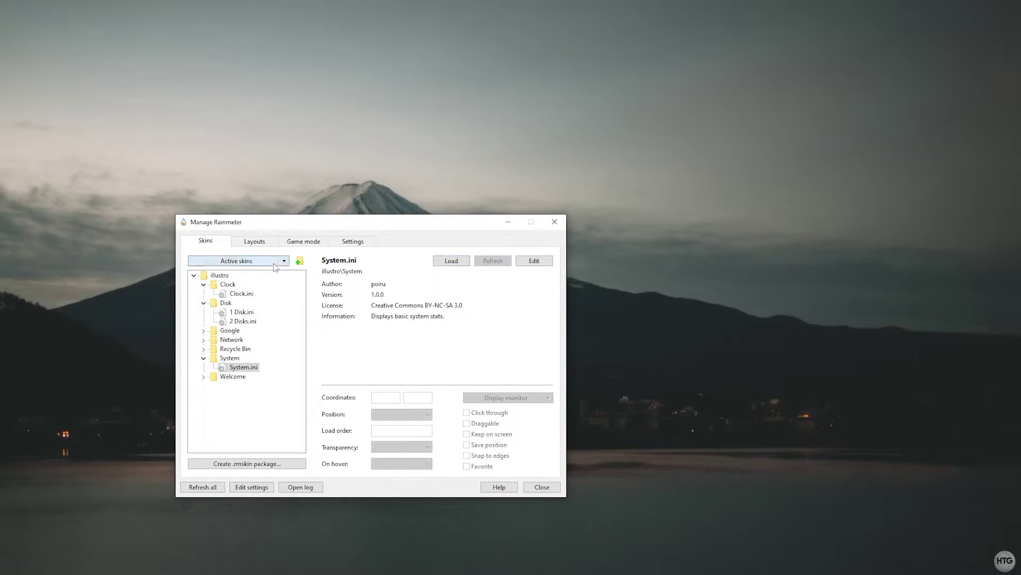
click(246, 261)
click(241, 270)
click(453, 260)
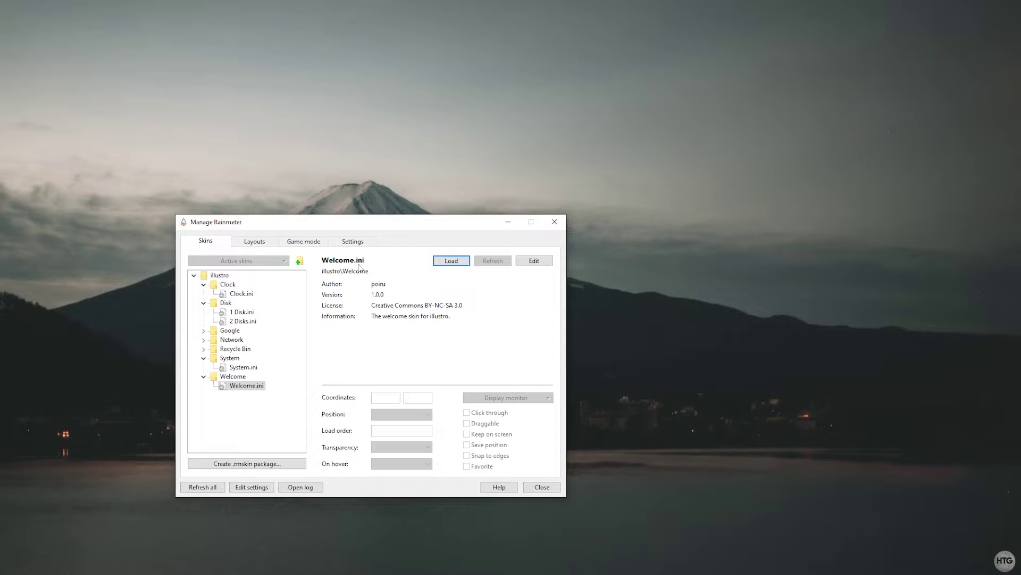
click(194, 275)
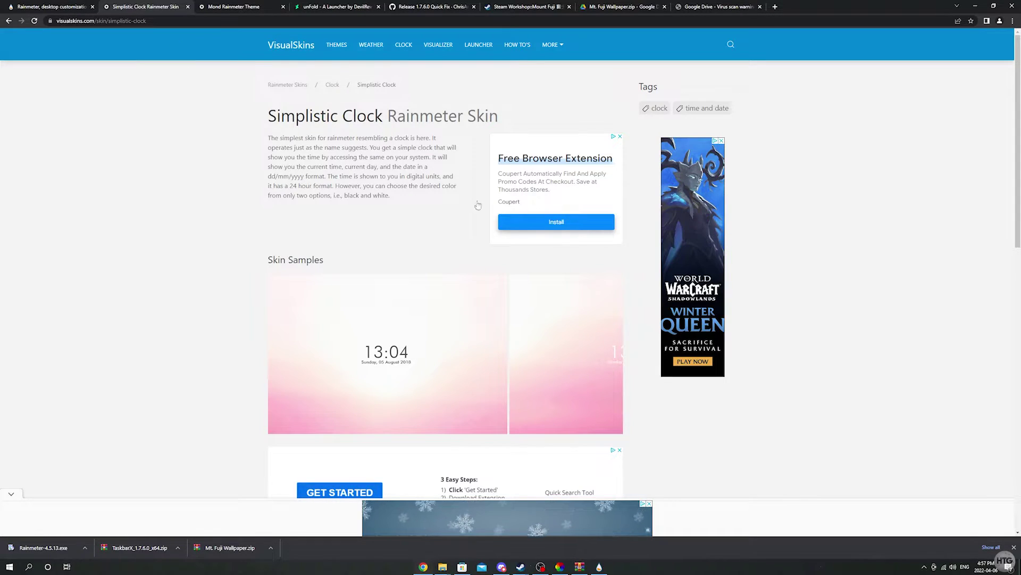
Download the Simplistic Clock skin and the Mond Rainmeter Theme skin
scroll(399, 179, down, 4)
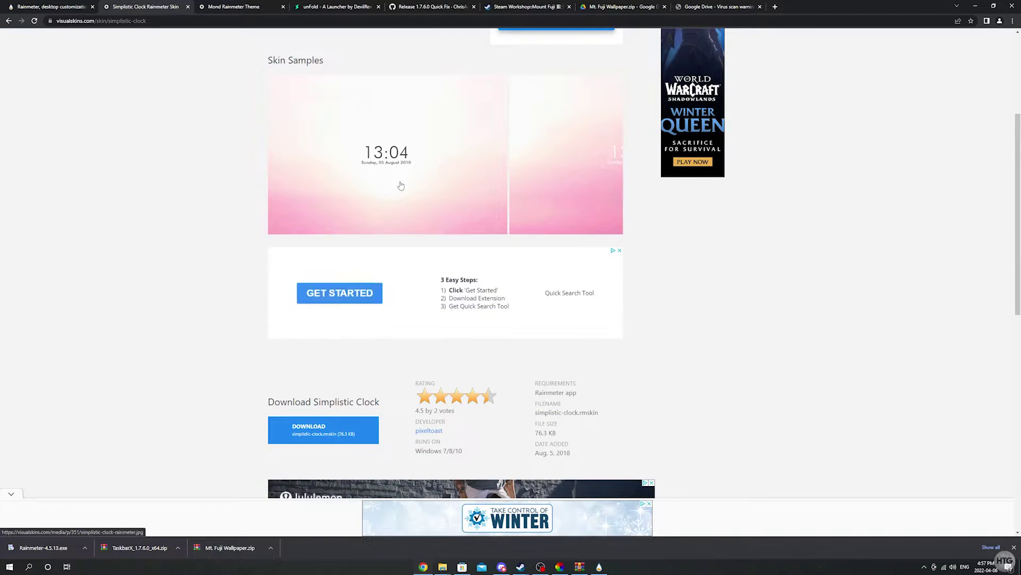
scroll(396, 197, down, 2)
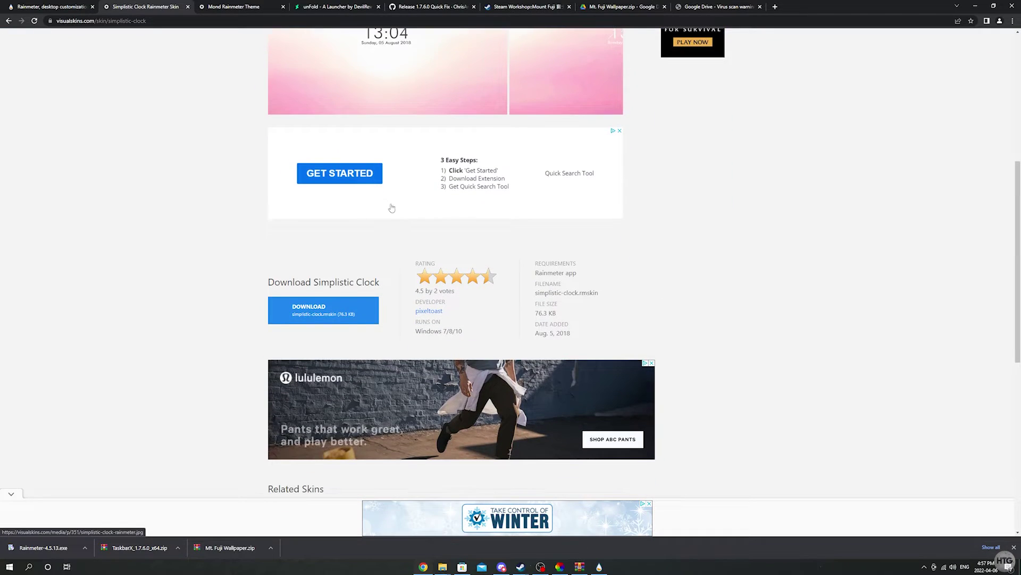
click(341, 314)
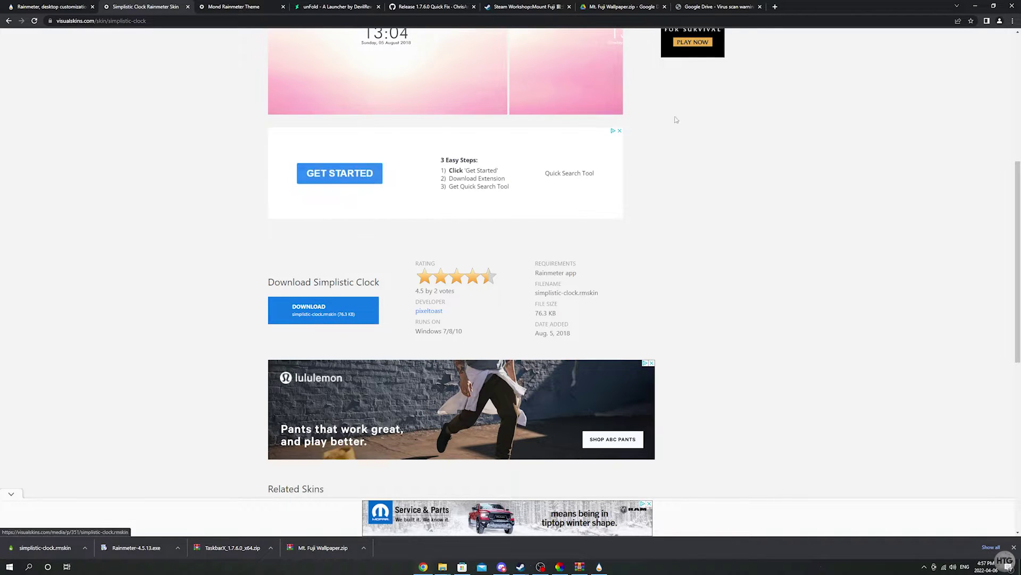
click(228, 8)
scroll(481, 204, down, 5)
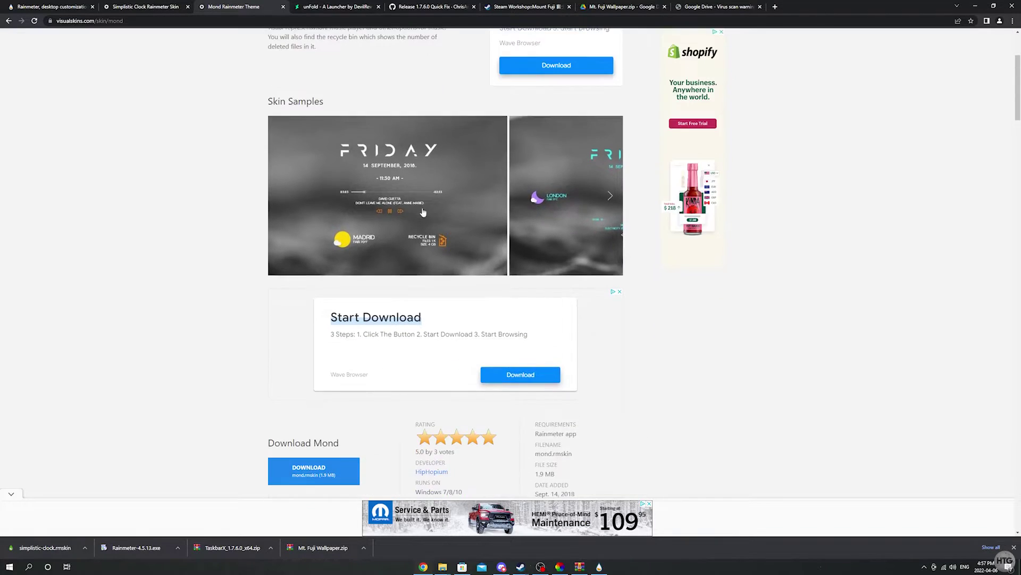
click(342, 387)
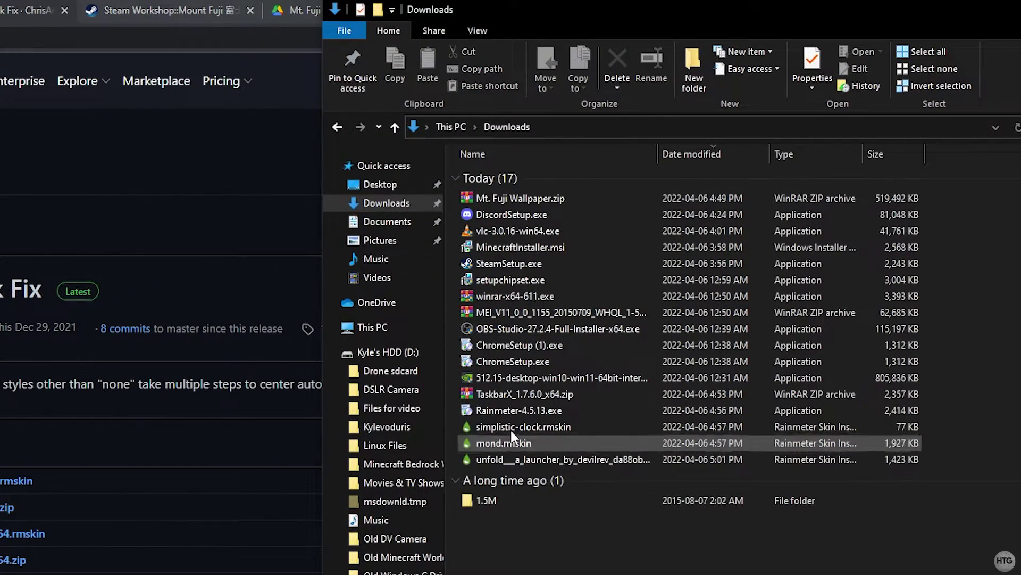
Install the Simplistic Clock and Mond .rmskin packages and dismiss Mond's settings panel
double_click(511, 430)
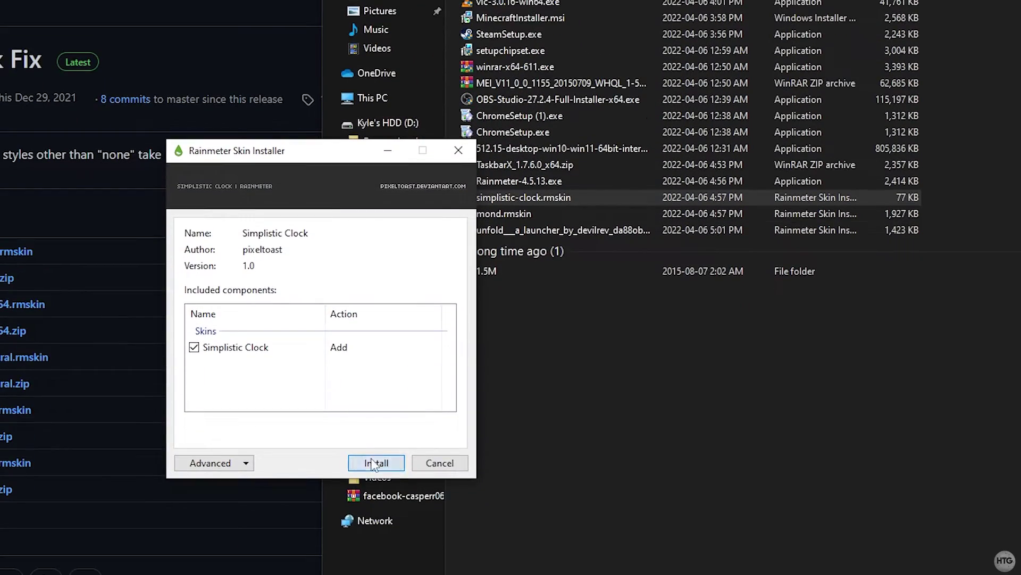
click(376, 463)
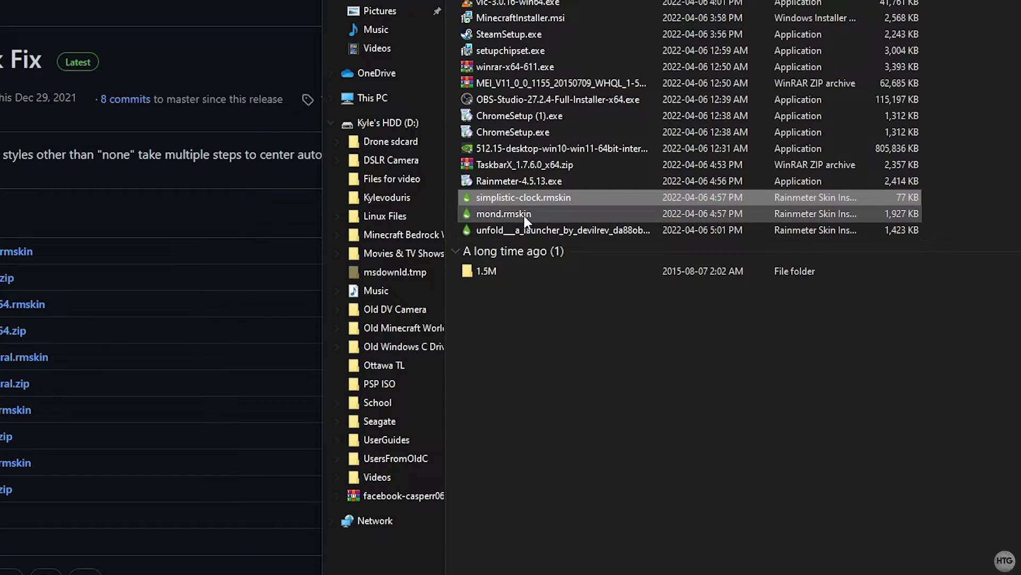
double_click(524, 215)
click(391, 462)
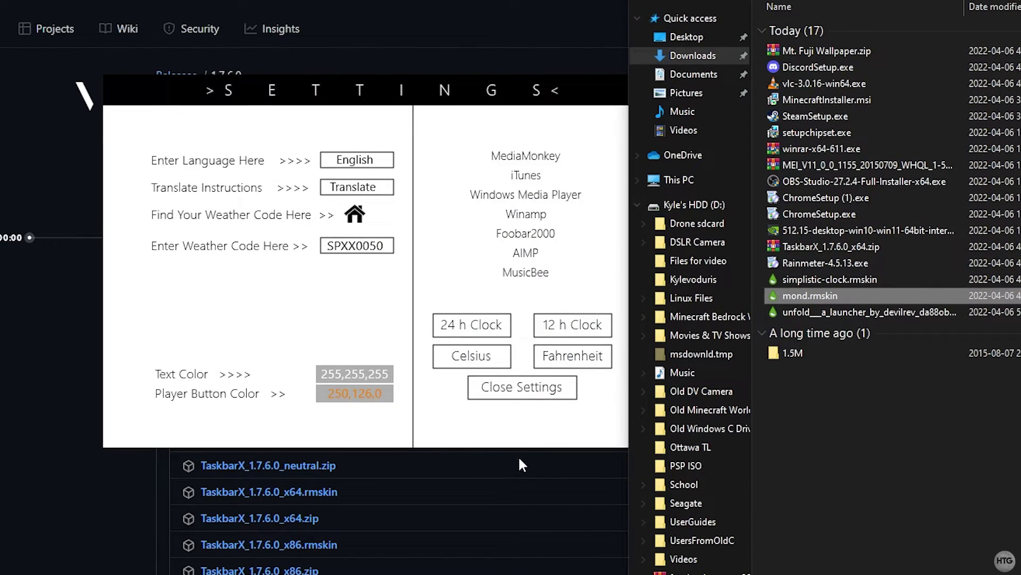
click(526, 389)
Install the unFold launcher .rmskin package
click(791, 314)
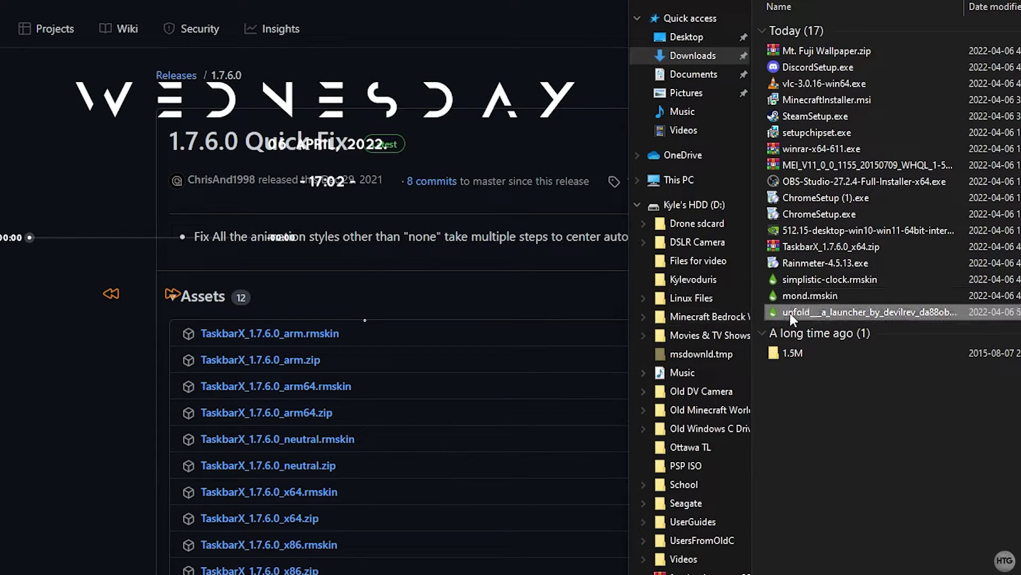
double_click(790, 313)
click(696, 515)
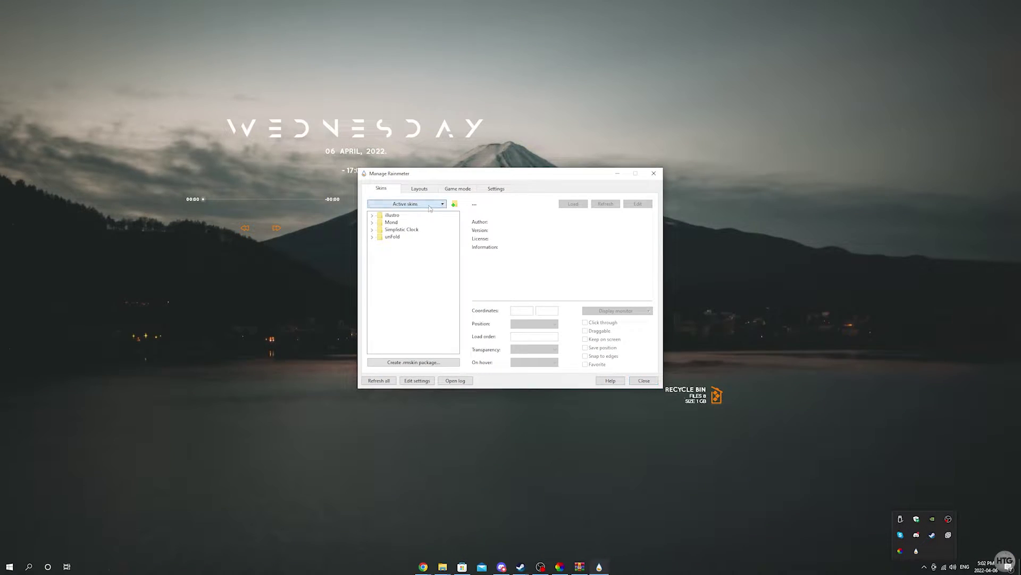
Unload the Mond Clock, Player and Recycle Bin skins and collapse the Mond folder
click(429, 205)
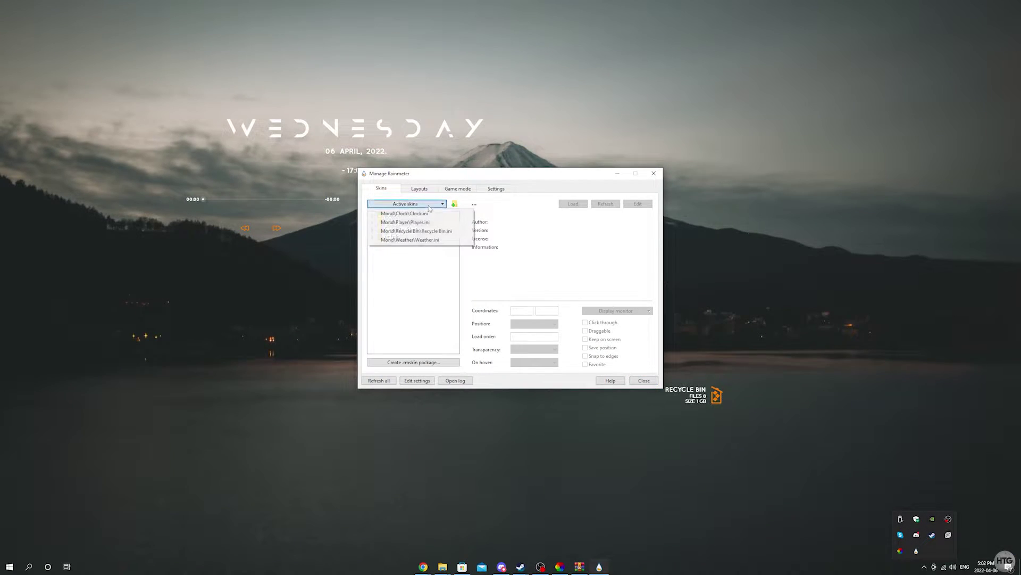
click(420, 213)
click(573, 204)
click(424, 204)
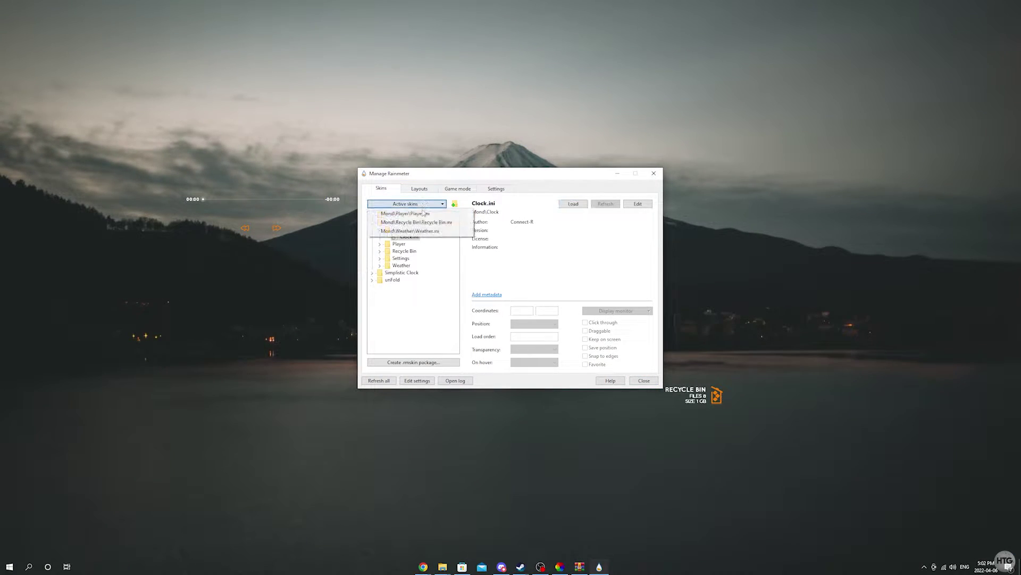
click(424, 213)
click(573, 204)
click(415, 204)
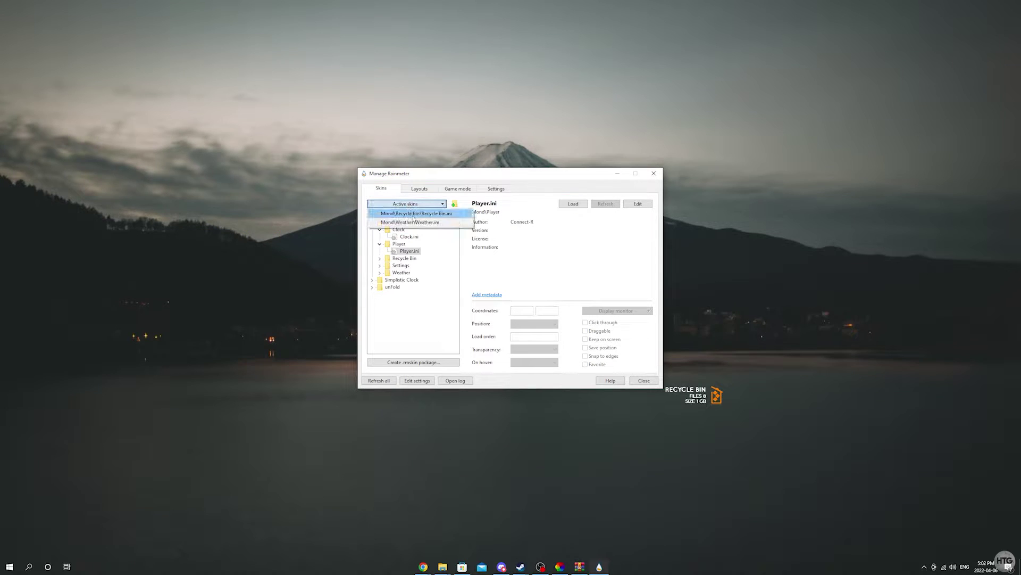
click(413, 213)
click(573, 204)
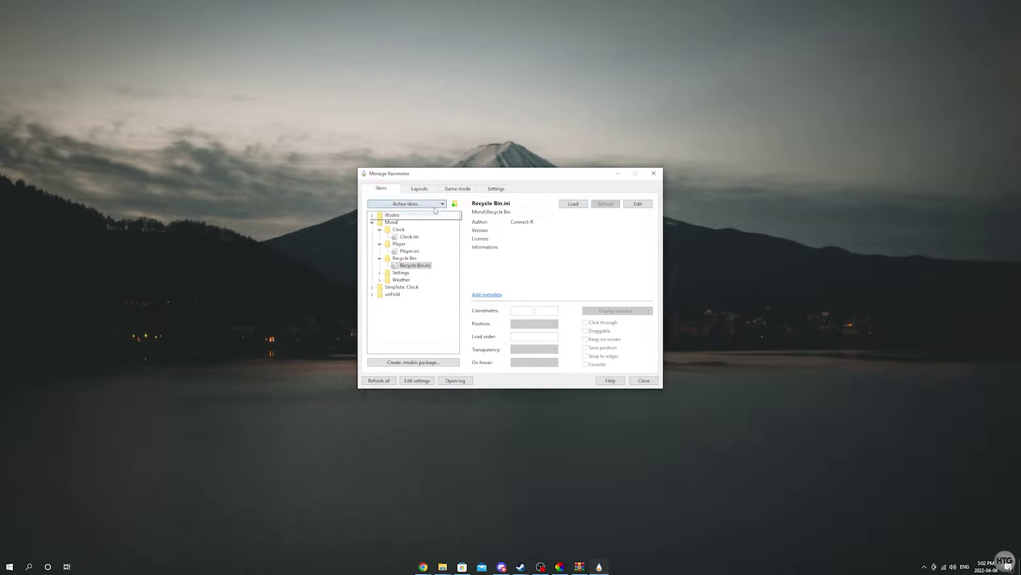
click(372, 222)
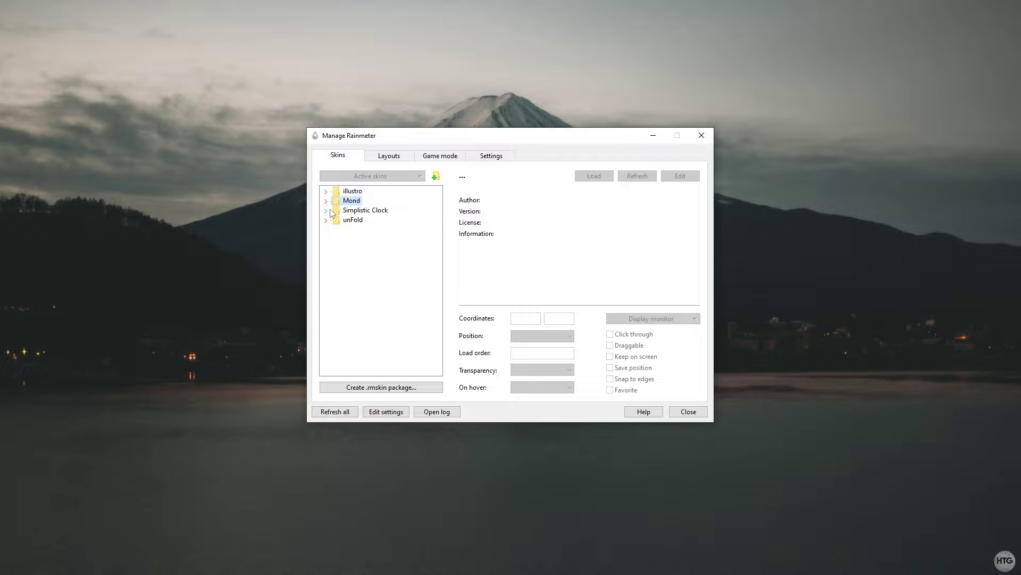
Load Simplistic Clock's Light.ini, drag it to the upper centre, and open it for editing
click(326, 211)
click(372, 229)
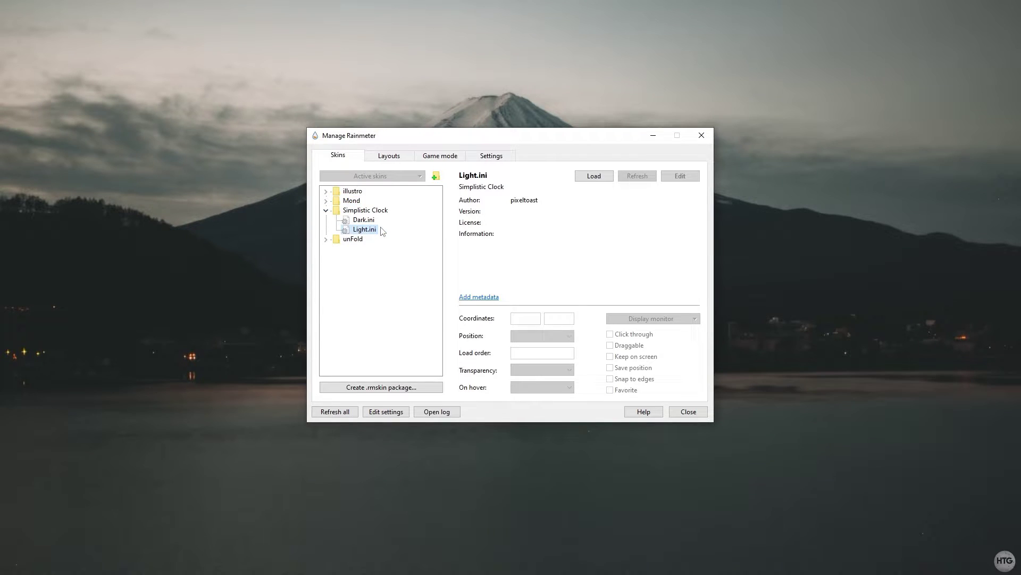
click(594, 177)
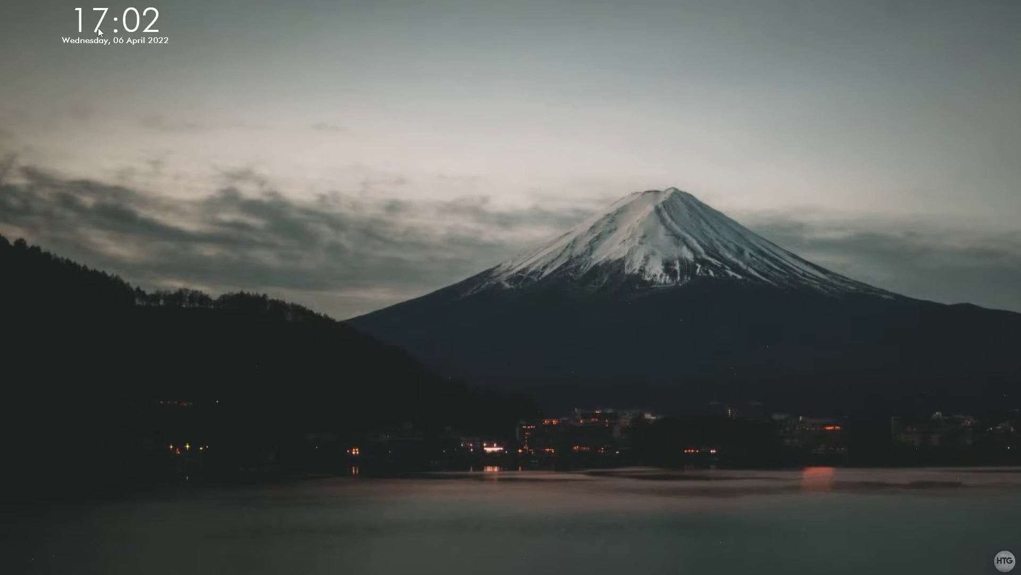
drag(96, 29, 639, 147)
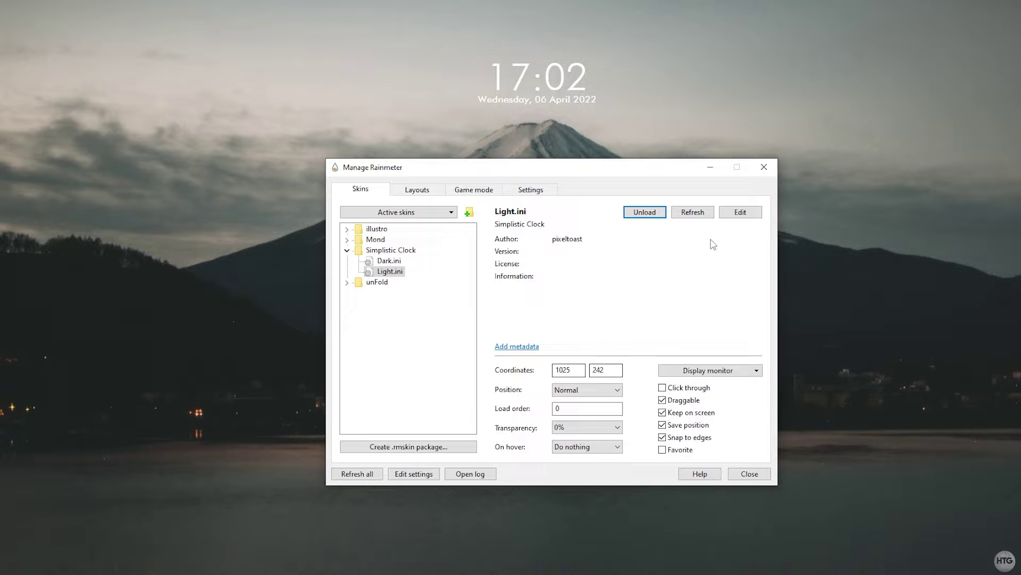
click(726, 212)
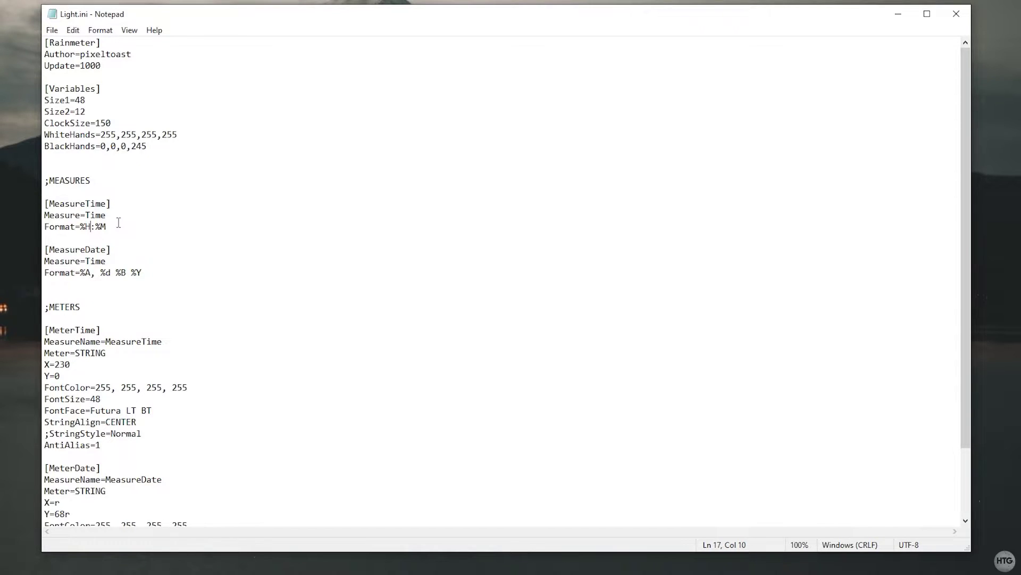
In Light.ini change %H to %I, font sizes 48→84 and 12→18, and date Y to 125r
key(BackSpace)
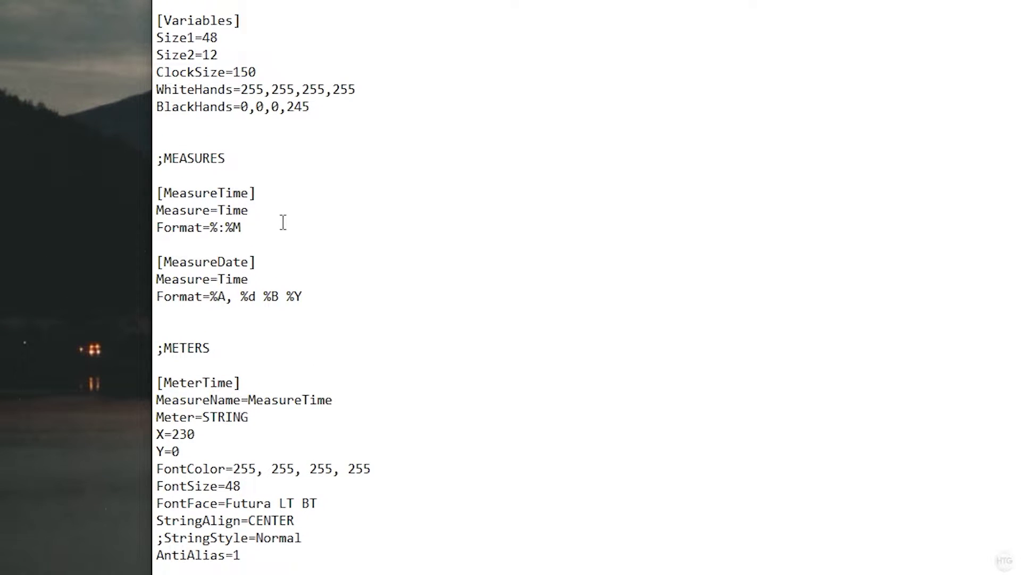
text(I)
scroll(282, 198, down, 4)
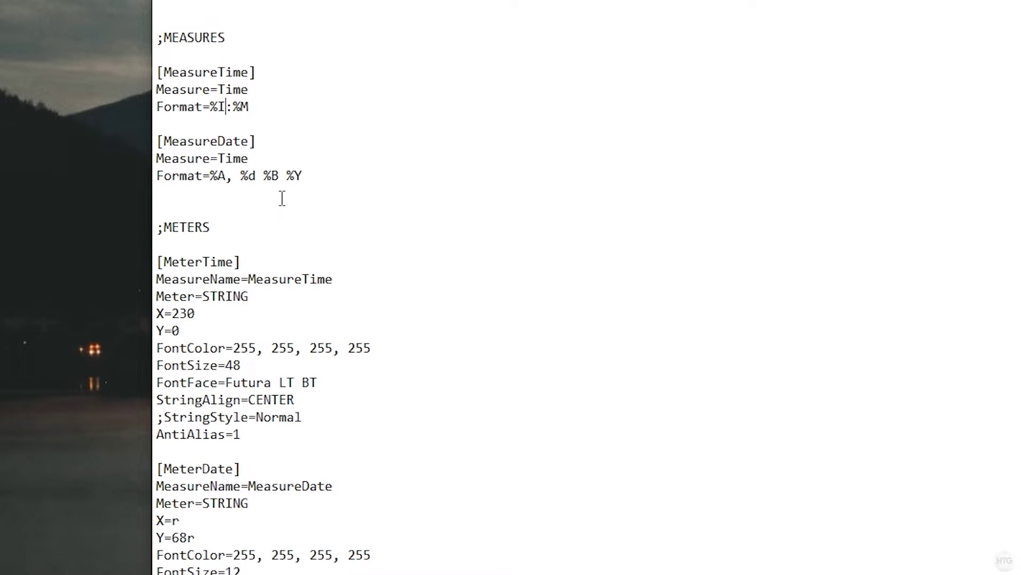
drag(243, 261, 226, 261)
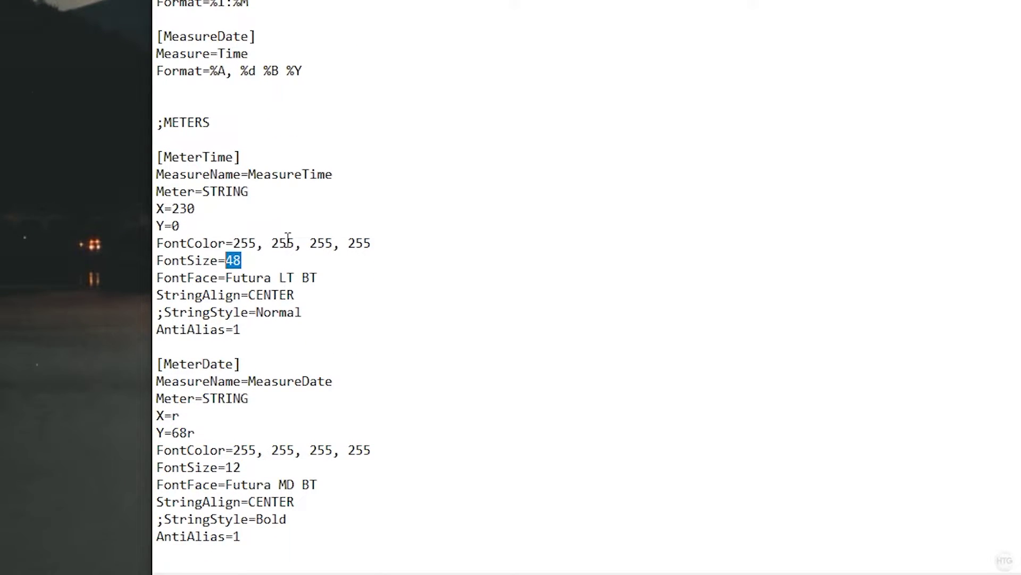
text(84)
drag(244, 467, 227, 467)
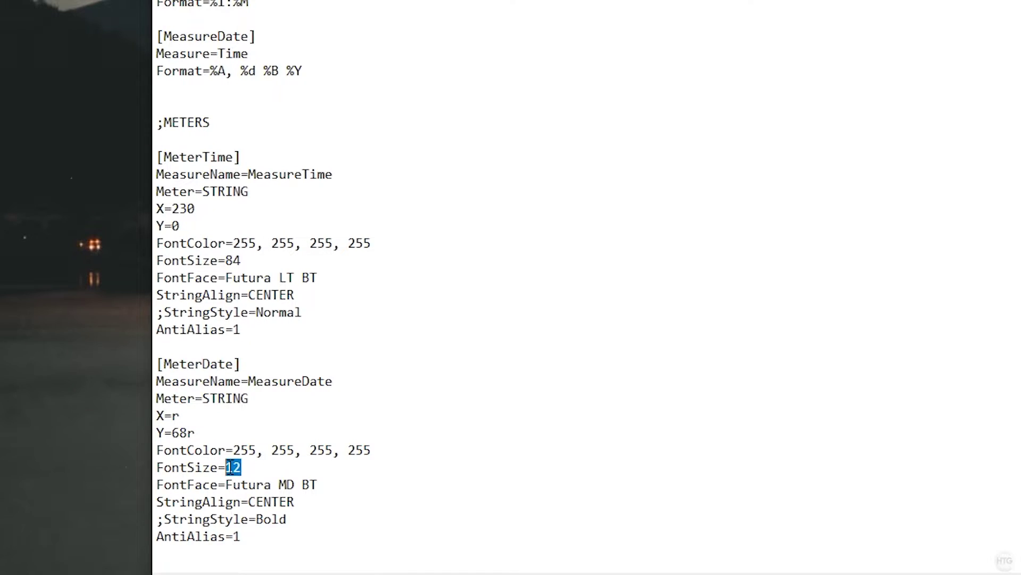
text(18)
click(173, 432)
key(Delete)
key(Delete)
text(125)
Save Light.ini, reload the clock skin, and minimise the manager and Notepad
click(181, 64)
click(200, 151)
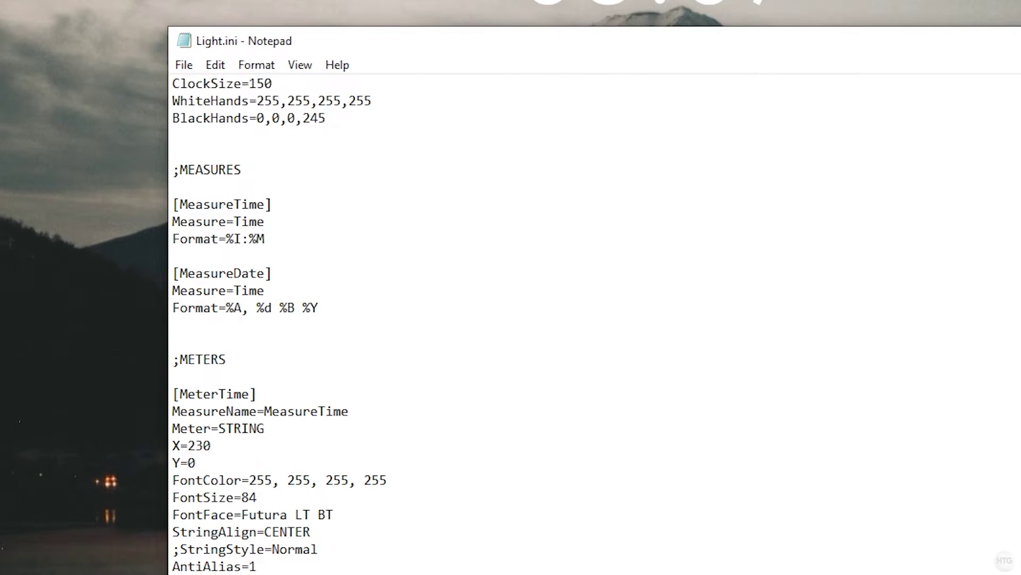
click(511, 254)
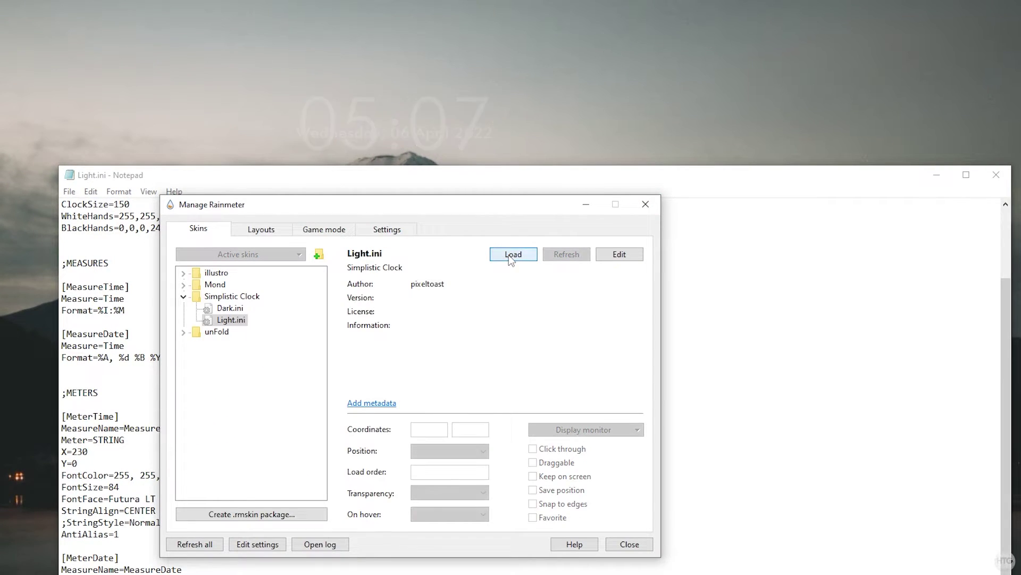
click(510, 255)
click(585, 205)
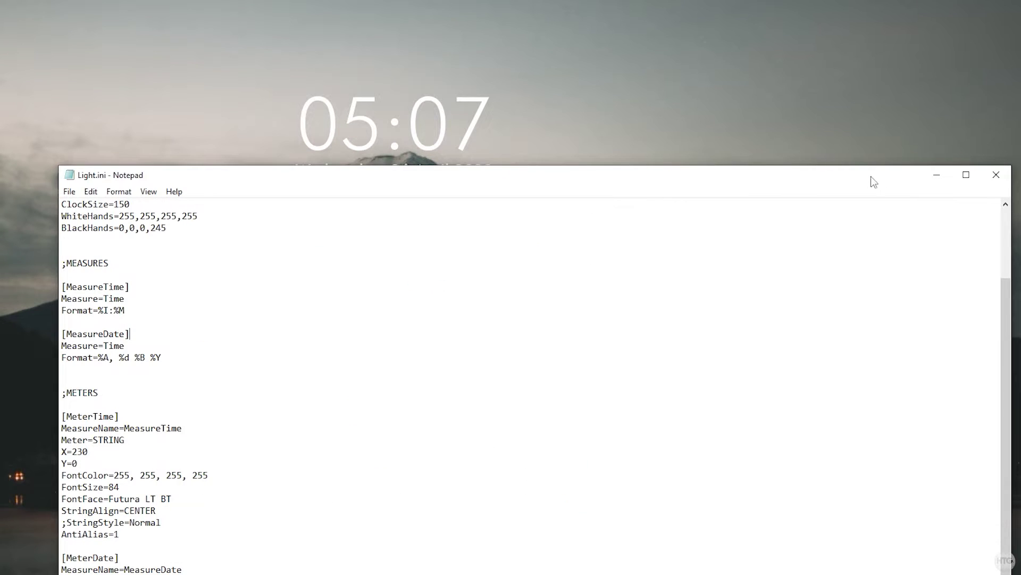
click(936, 179)
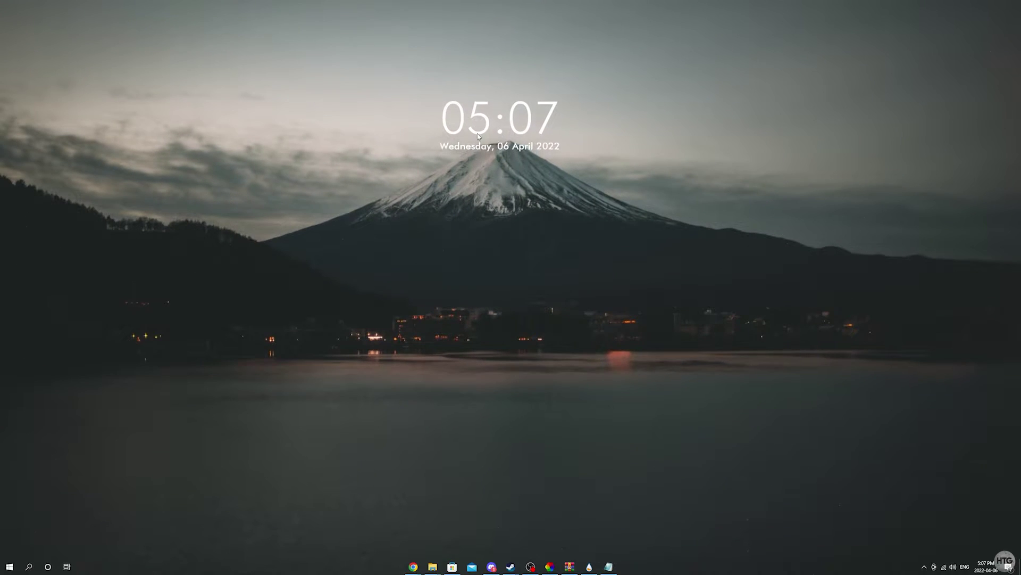
Centre the clock, place Mond's Recycle Bin in the bottom-right corner, and load Mond Settings
drag(484, 121, 477, 123)
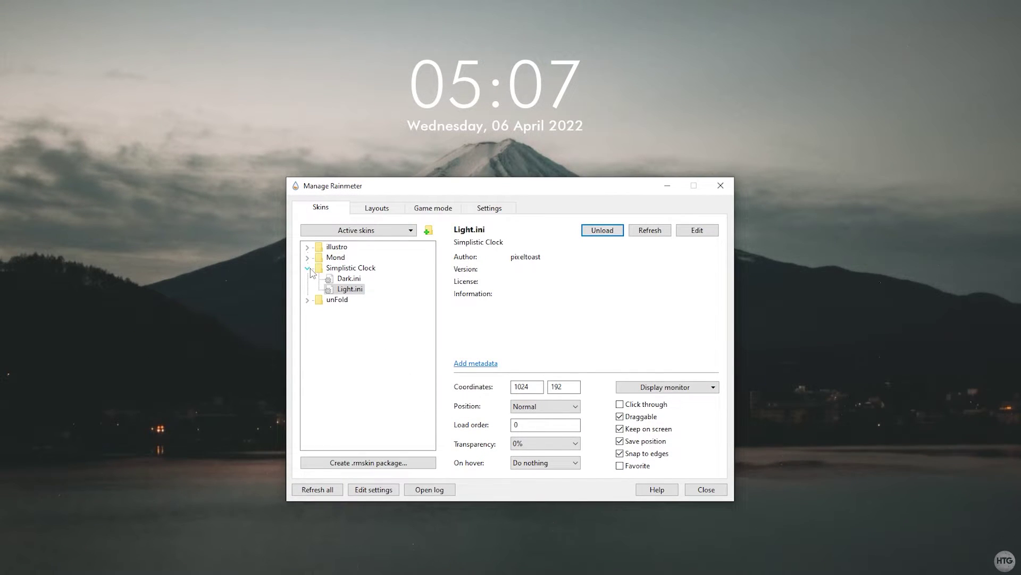
click(308, 269)
click(308, 258)
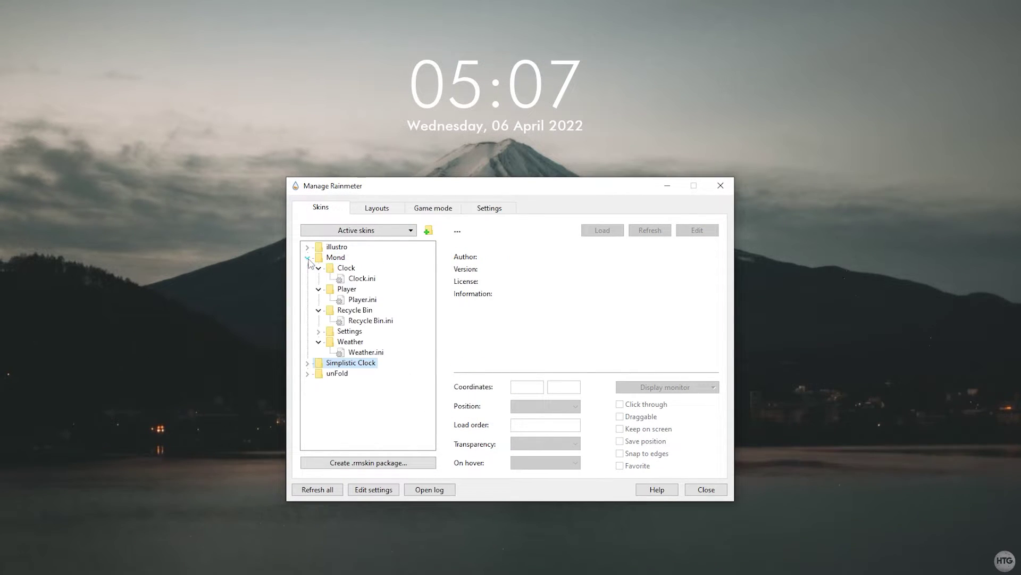
click(319, 268)
click(319, 279)
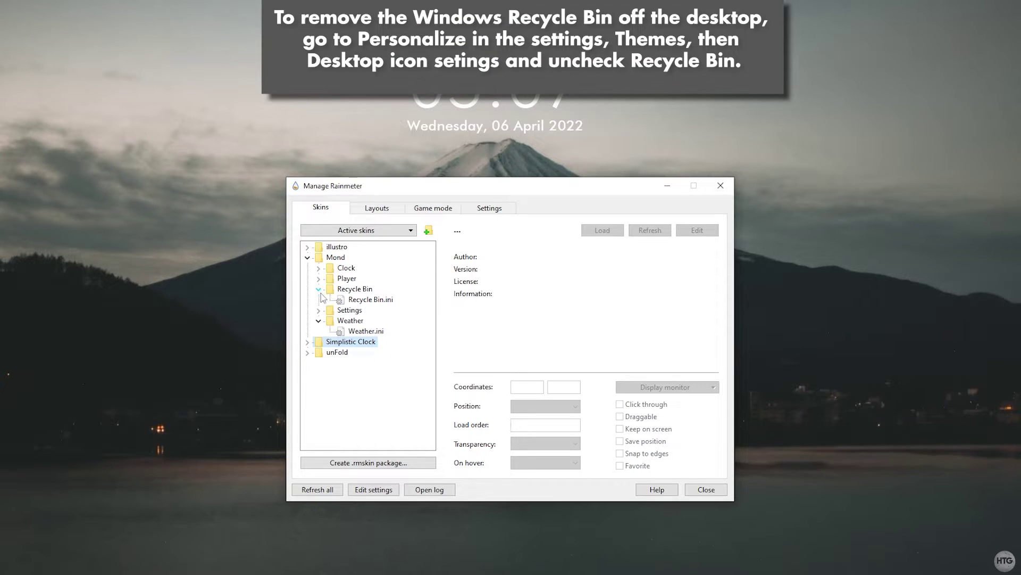
click(320, 321)
click(371, 299)
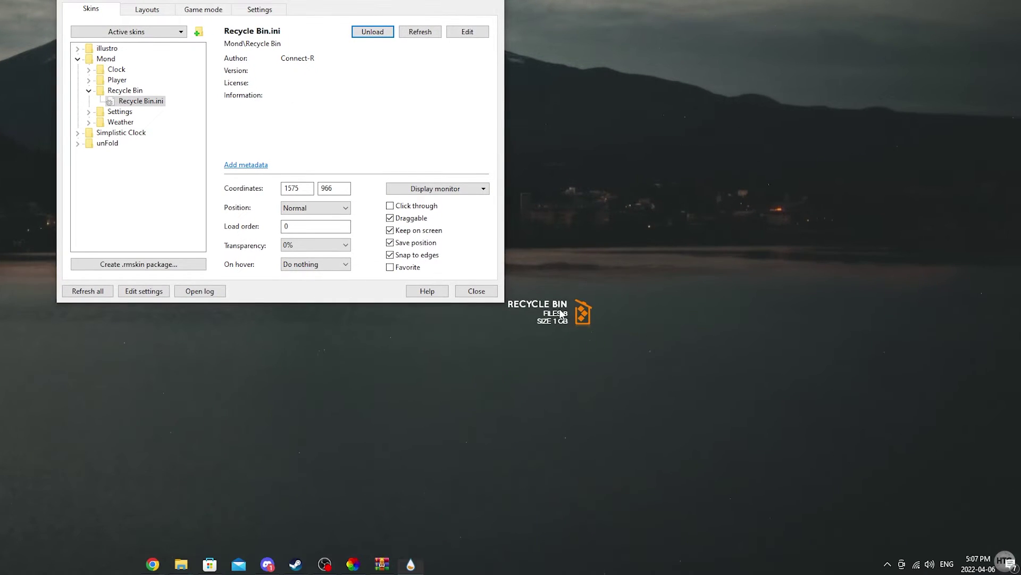
drag(615, 320, 976, 523)
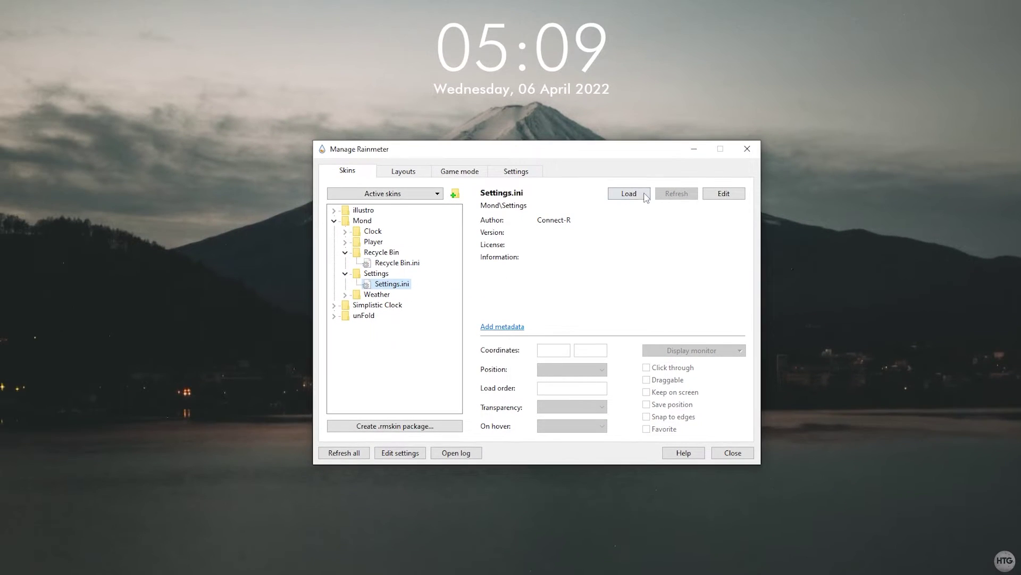
click(629, 193)
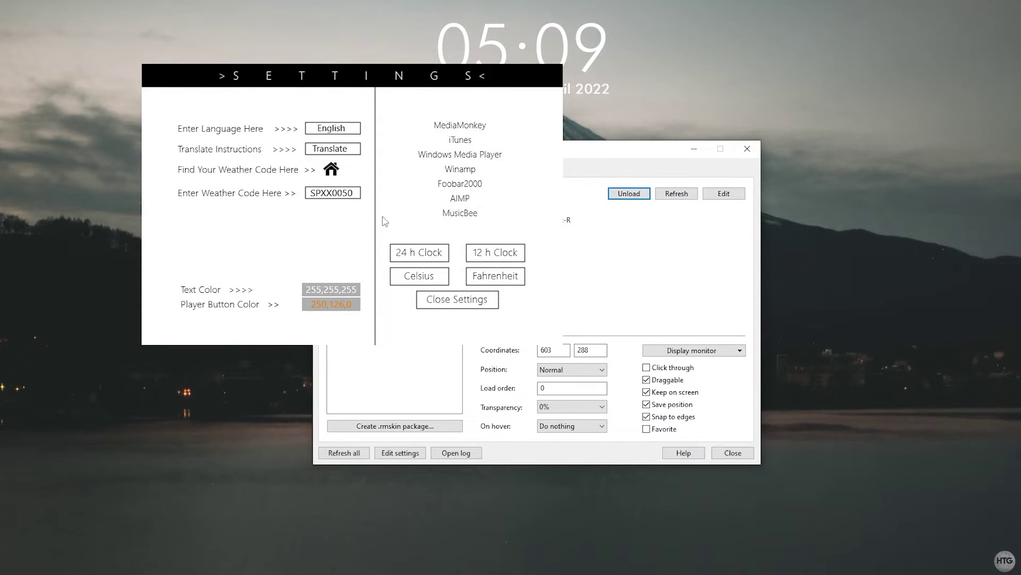
Set Mond's player button colour to white (255,255,255) and close the Settings panel
click(335, 306)
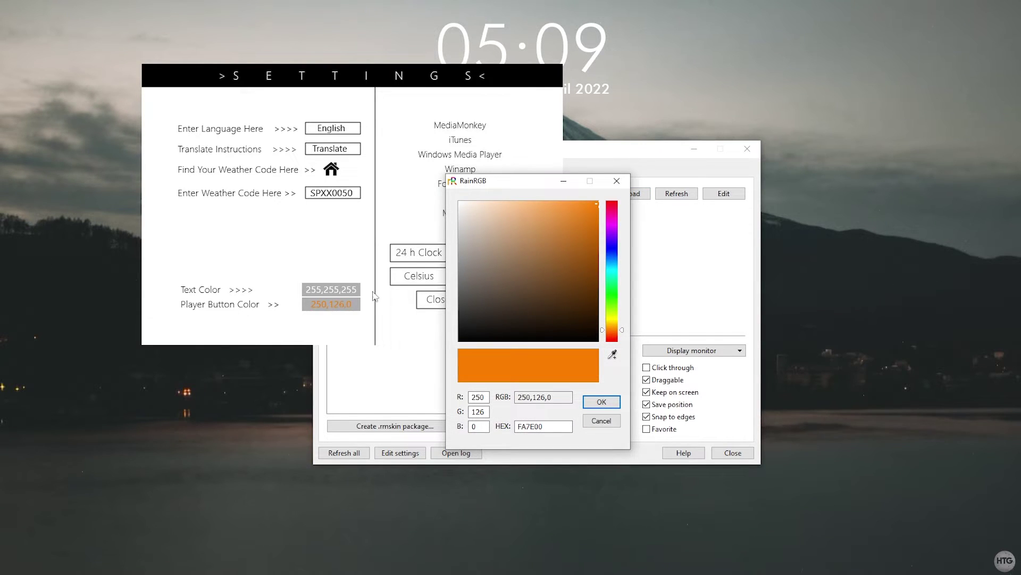
drag(482, 260, 441, 197)
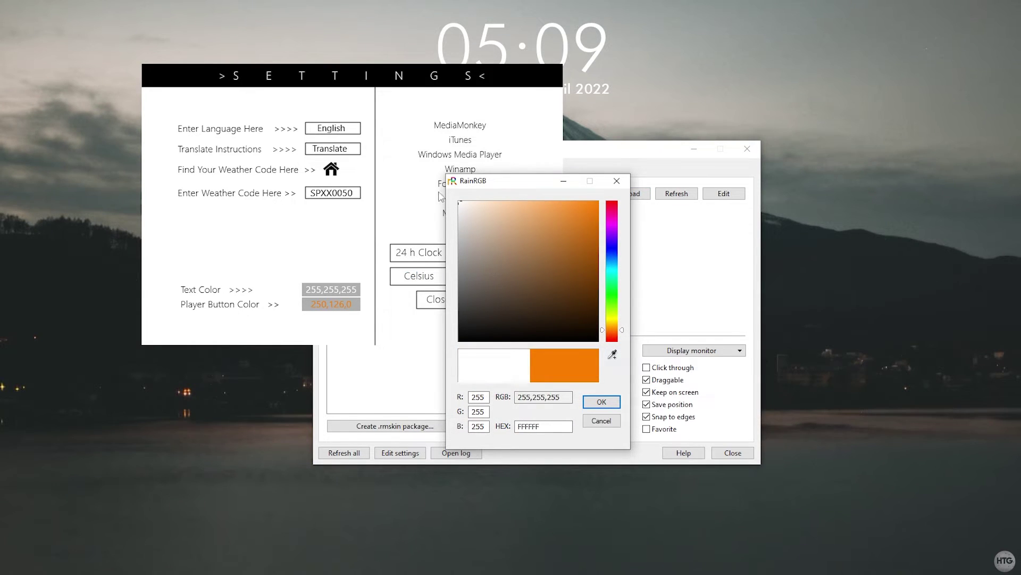
click(601, 402)
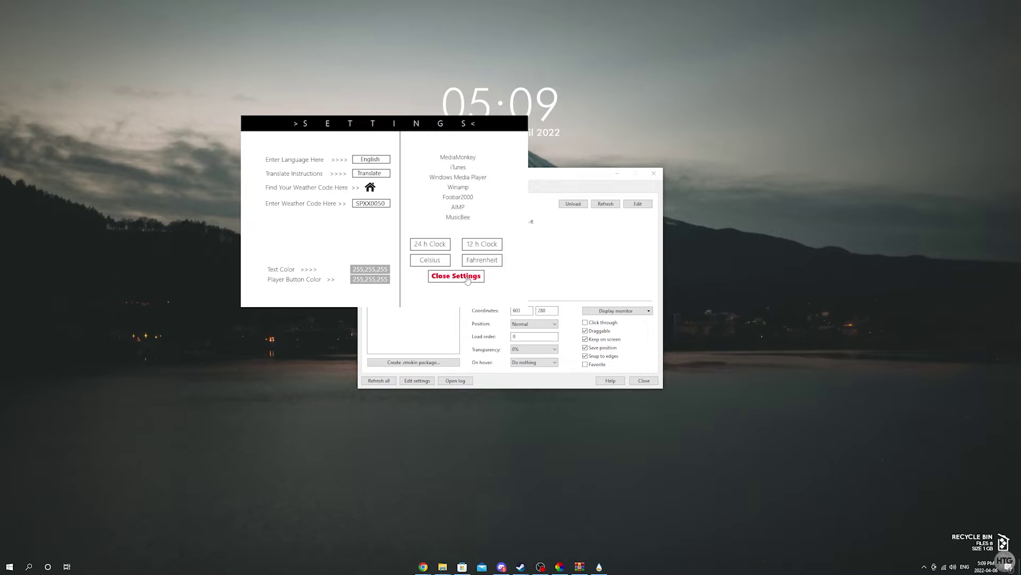
click(467, 277)
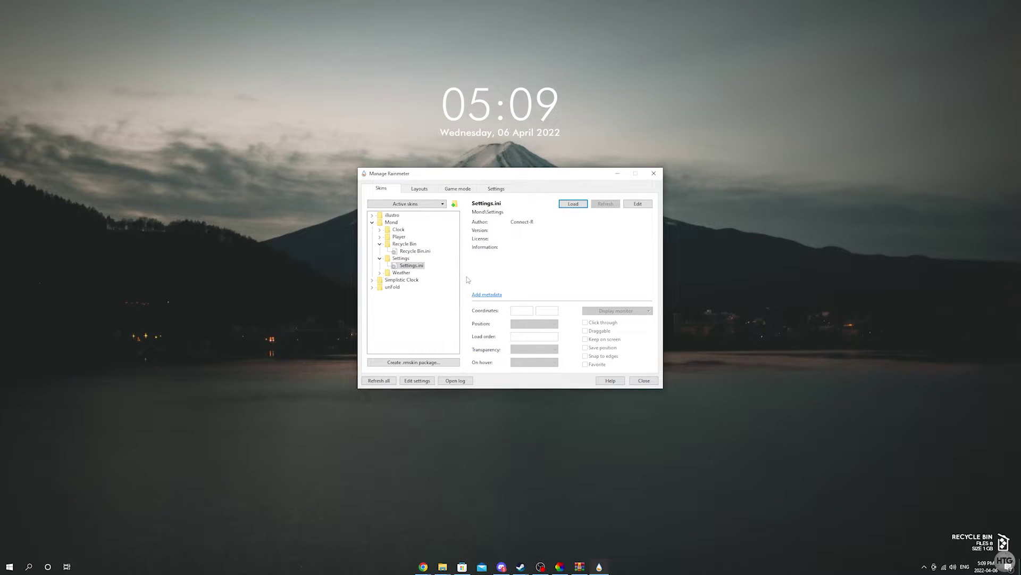
click(379, 258)
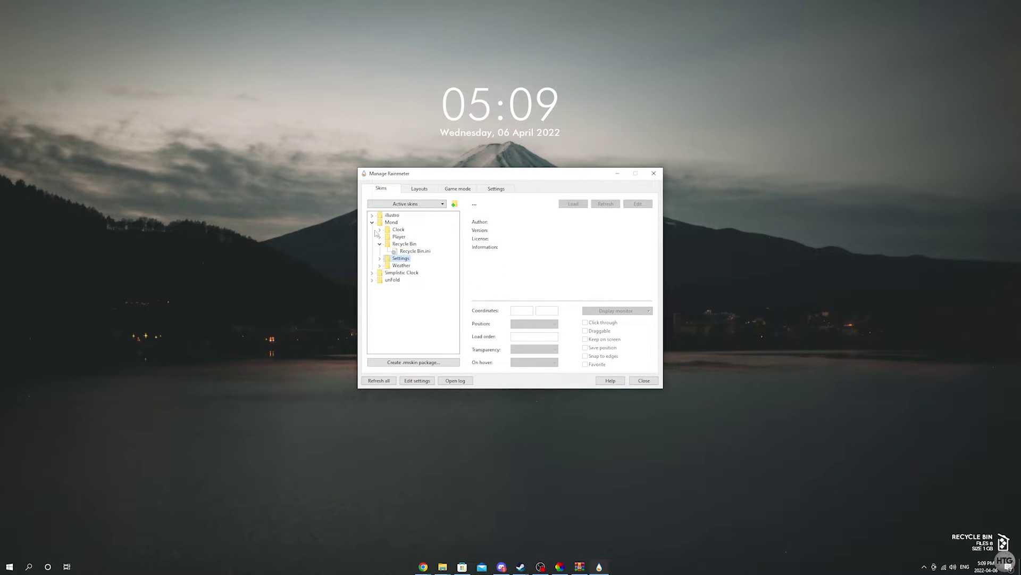
Load unFold's White OBS.ini launcher and set its Y coordinate to 450
click(373, 223)
click(373, 237)
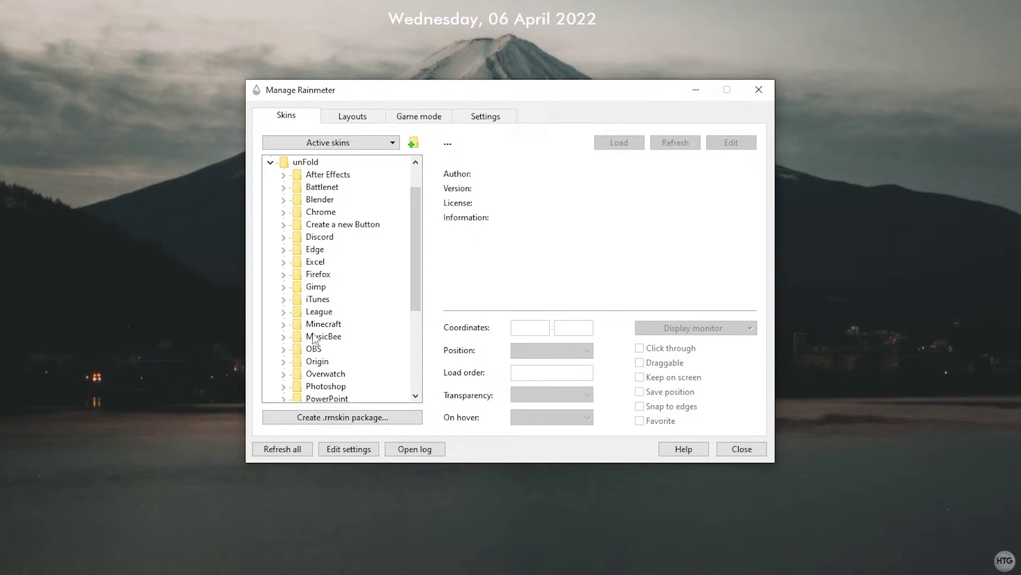
click(285, 349)
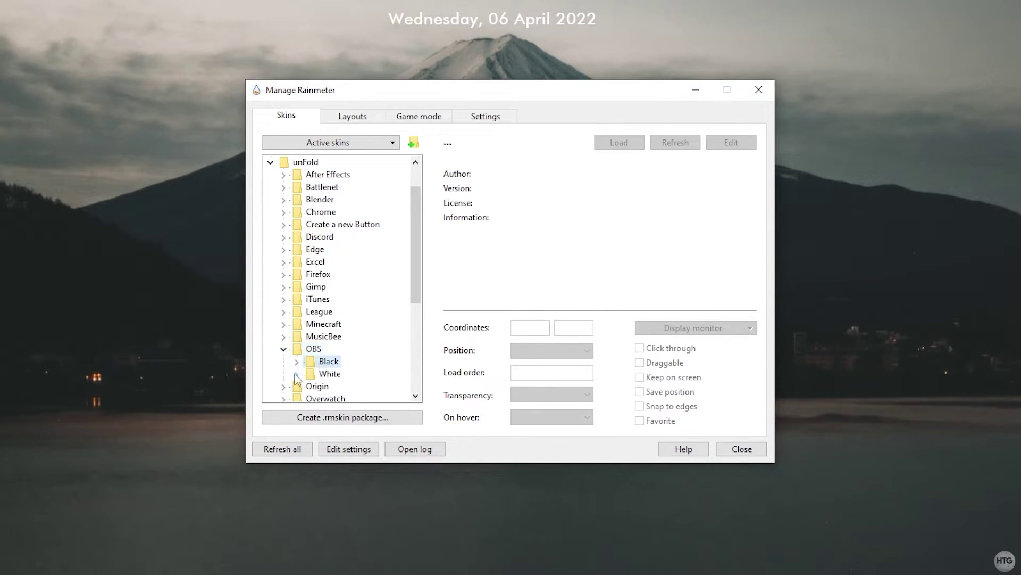
click(296, 374)
click(344, 386)
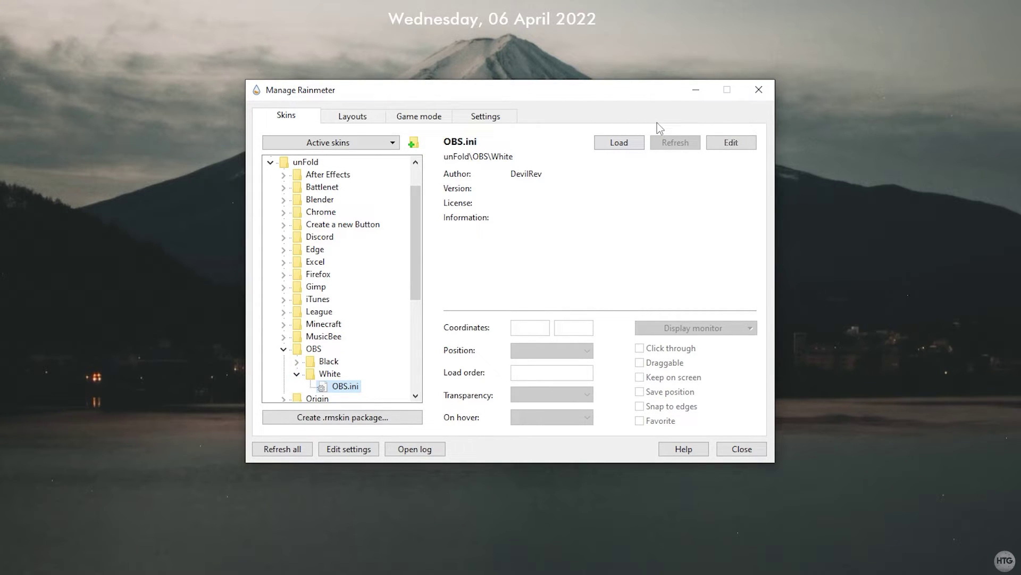
click(619, 142)
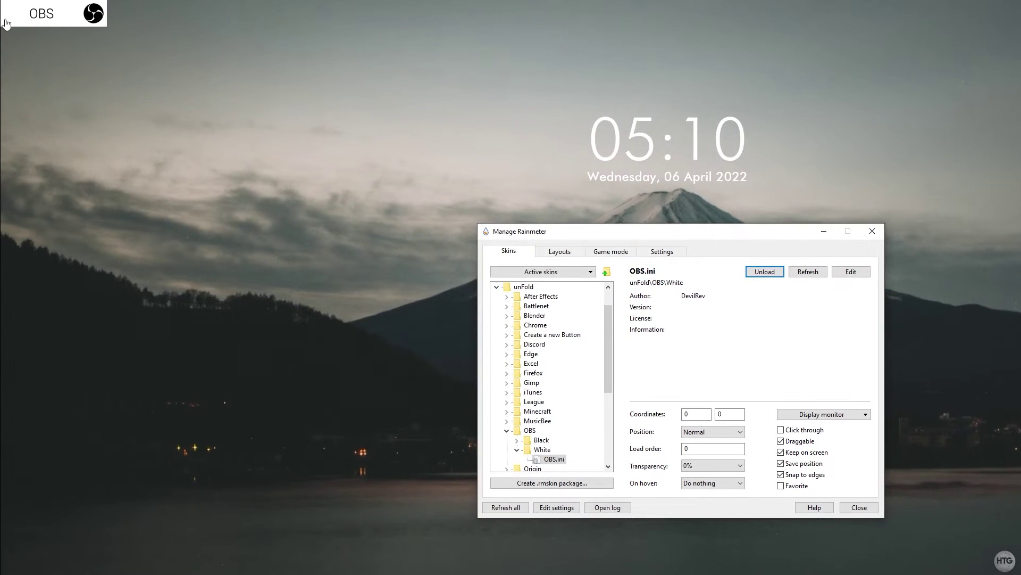
double_click(730, 414)
text(450)
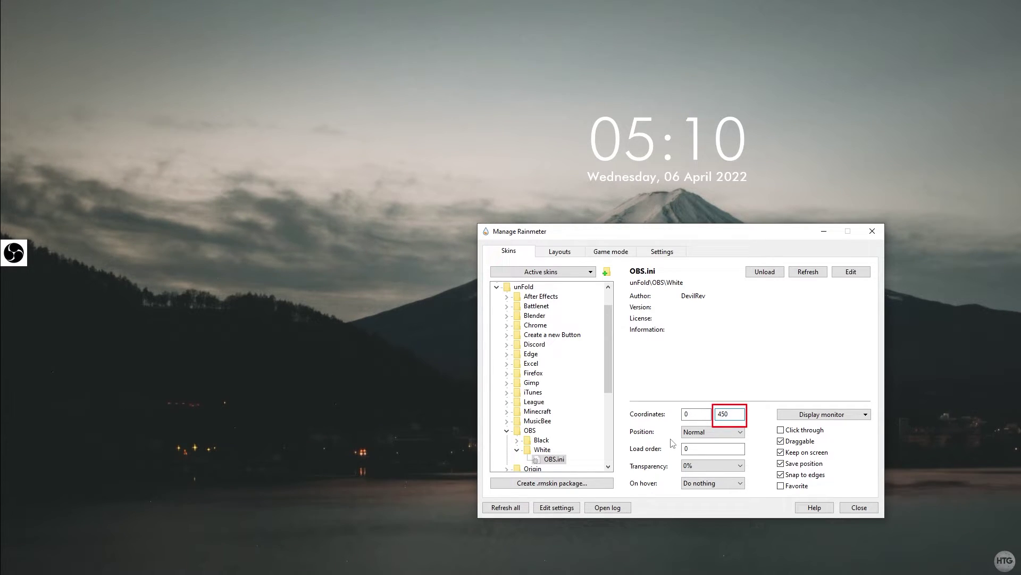
mouse_move(10, 263)
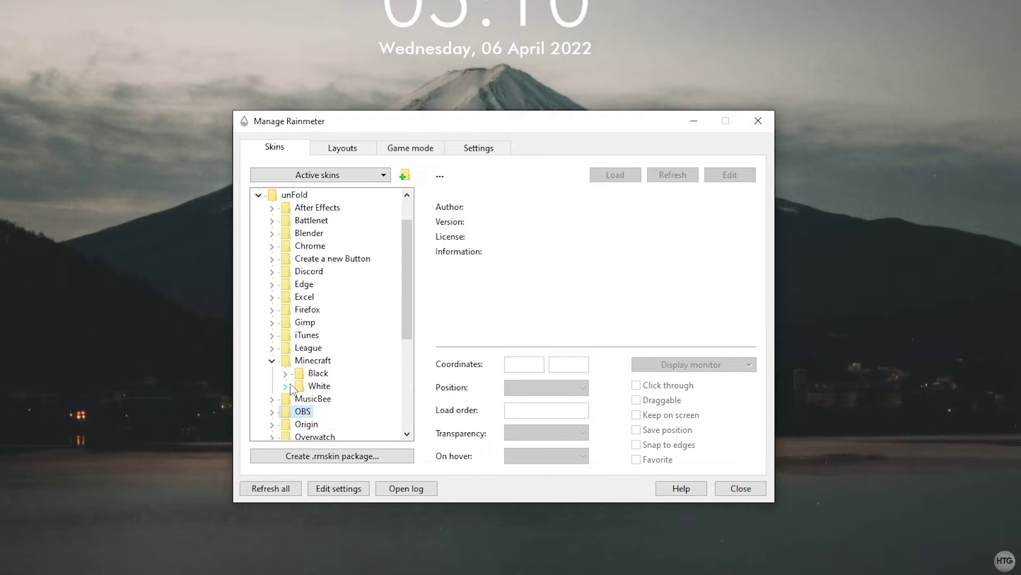
Load the white unFold Minecraft launcher at Y coordinate 510
click(287, 386)
click(344, 398)
click(615, 175)
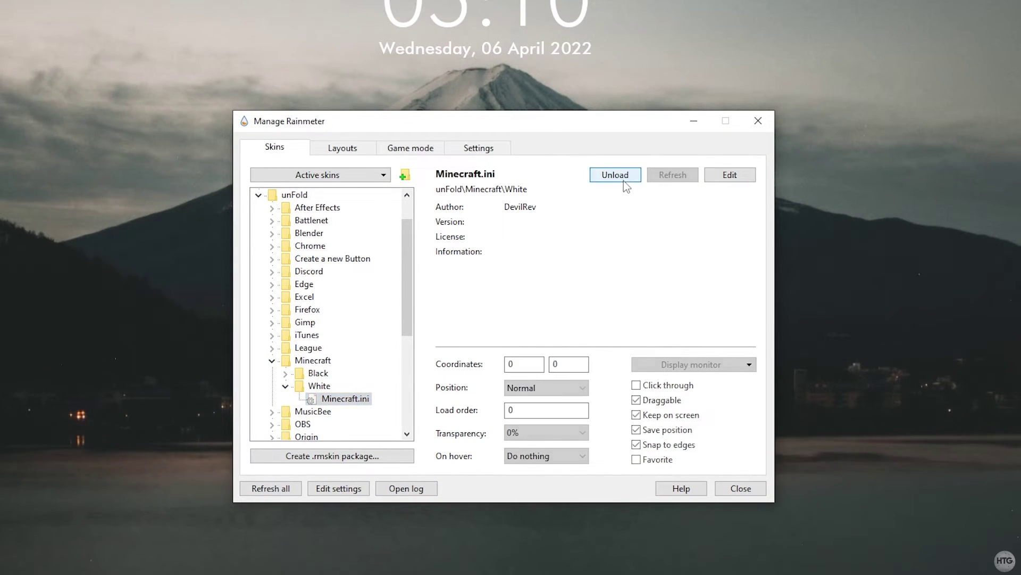
click(729, 413)
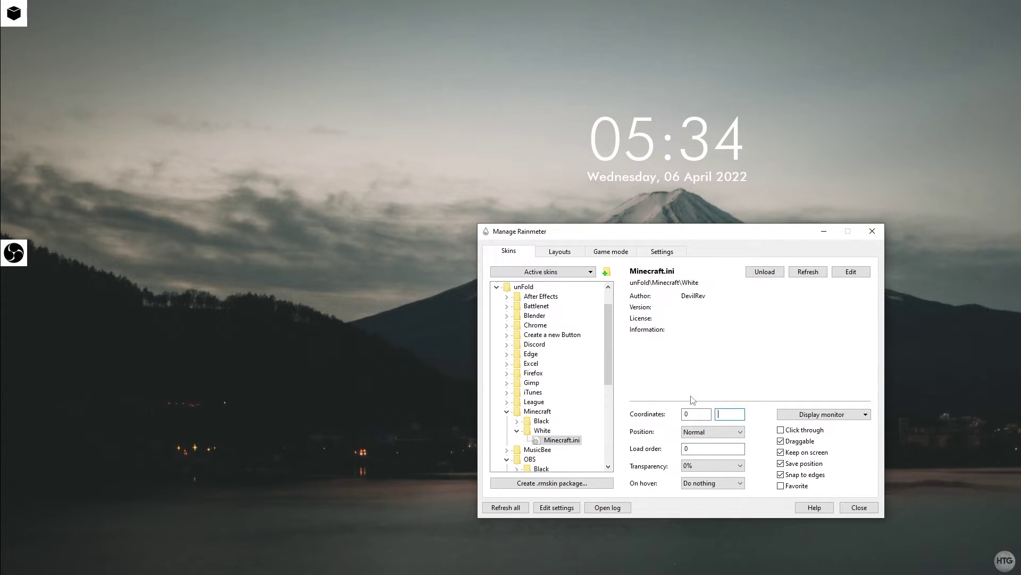
text(510)
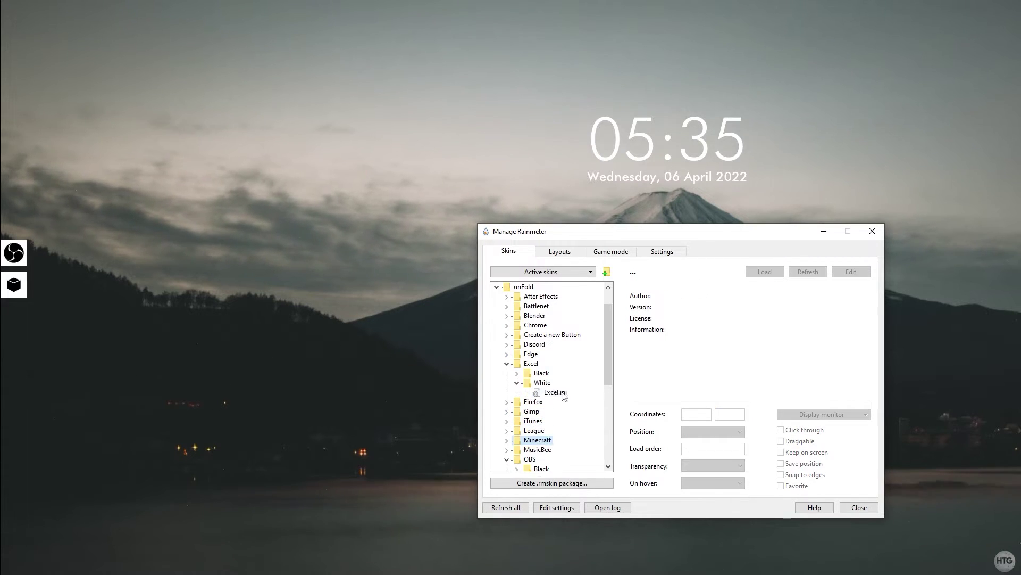
Load the Excel, Word, PowerPoint, Steam and VLC launchers, placing VLC at Y 810
double_click(562, 392)
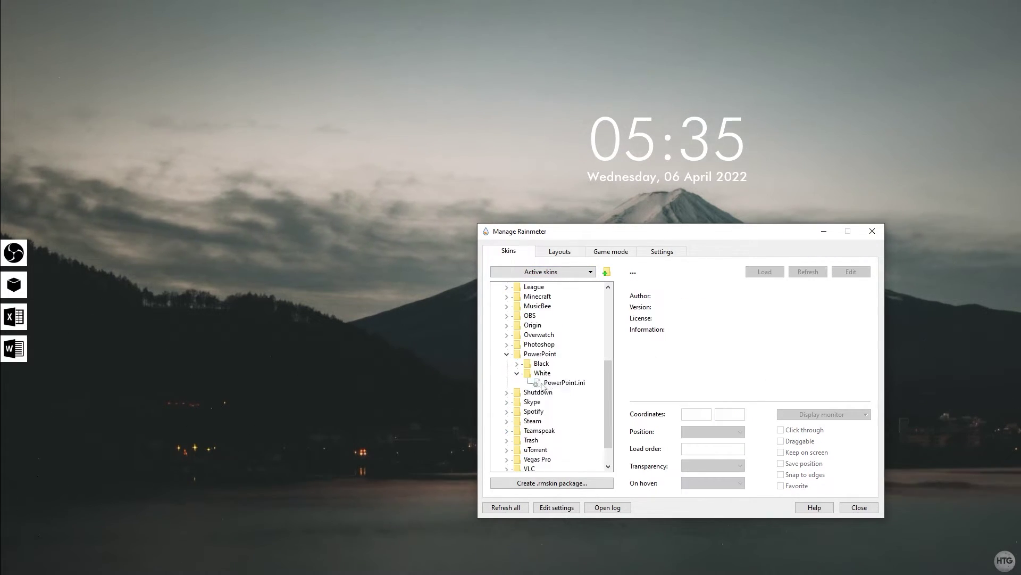
double_click(565, 382)
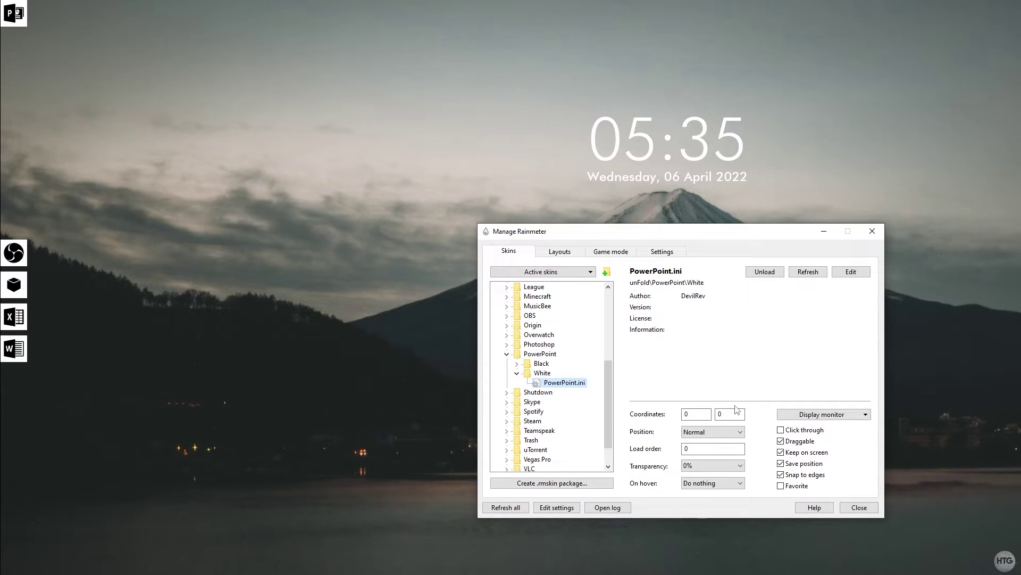
double_click(554, 422)
double_click(554, 459)
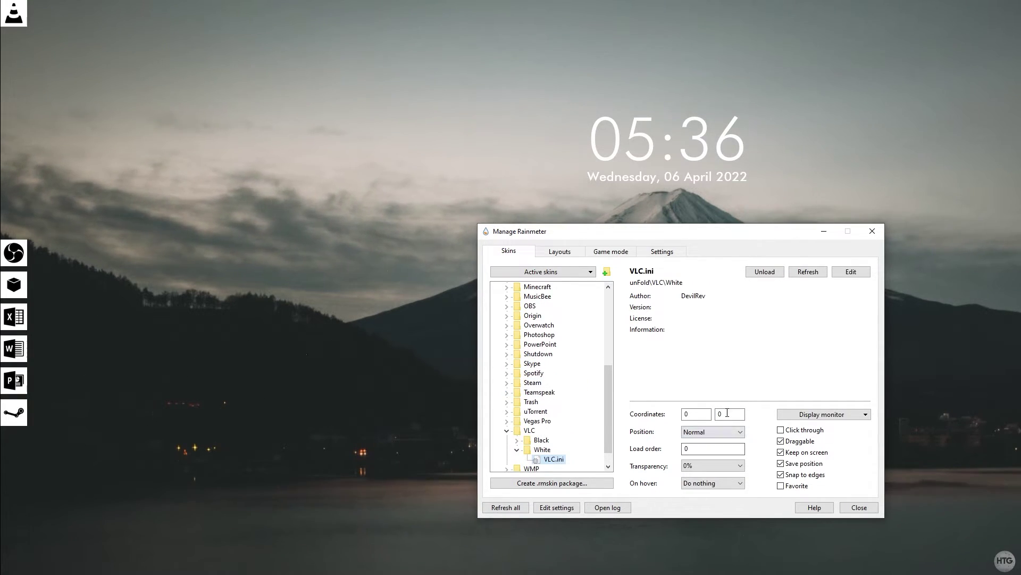
double_click(727, 413)
text(810)
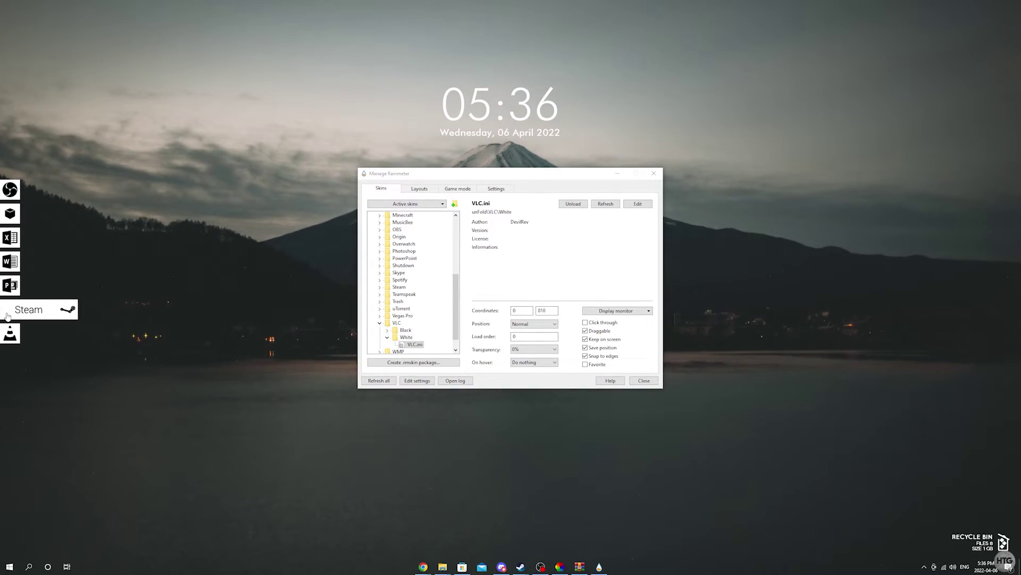
click(7, 316)
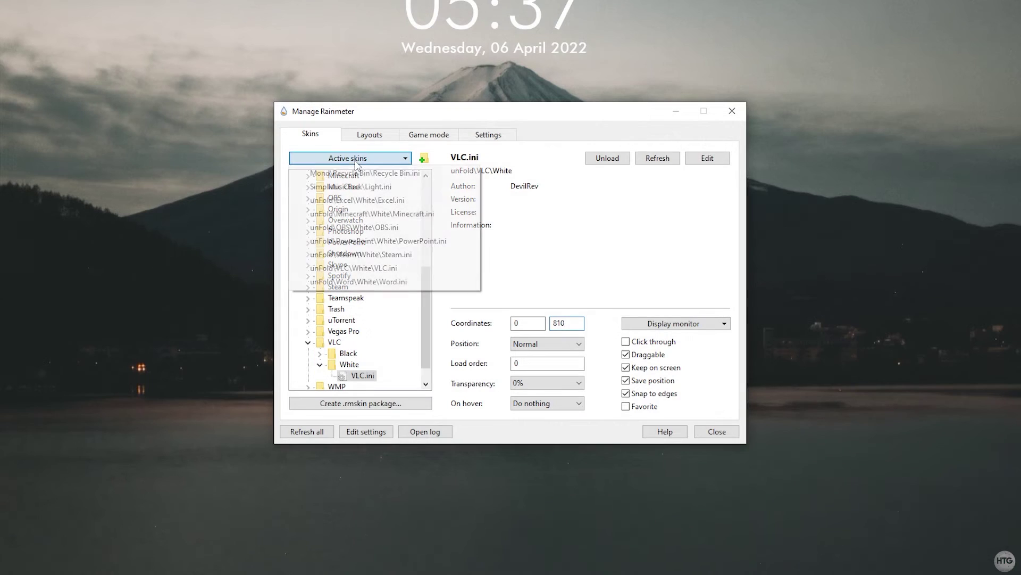
Select the active unFold VLC.ini skin and open it in Notepad
click(392, 268)
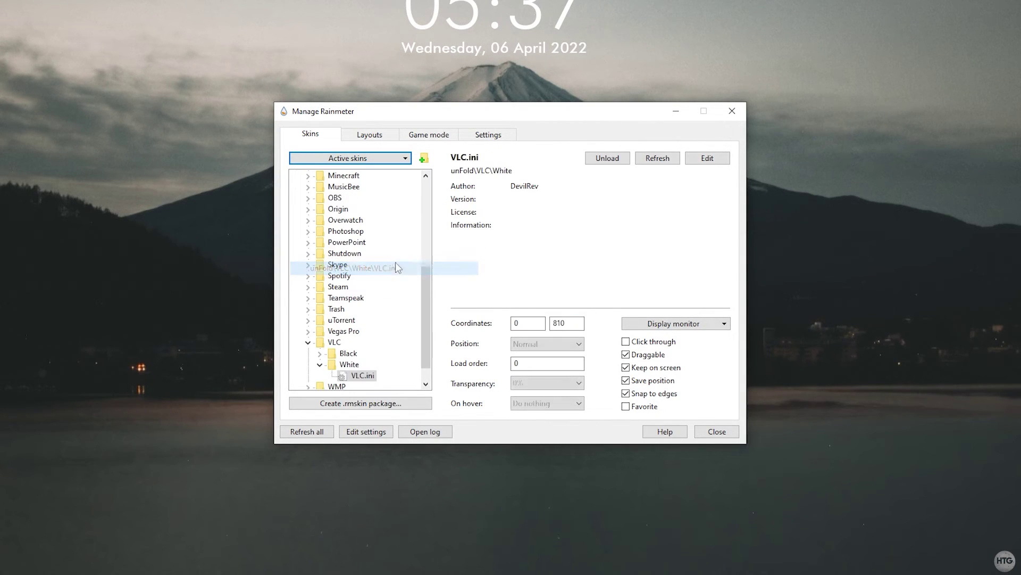
click(708, 159)
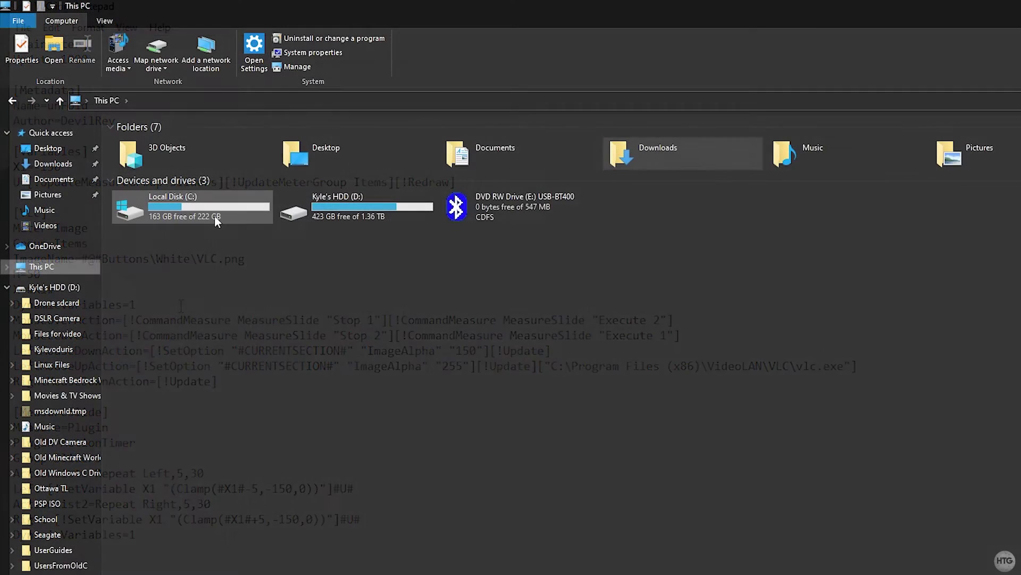
Browse to the C:\Program Files\VideoLAN\VLC folder in File Explorer
double_click(215, 215)
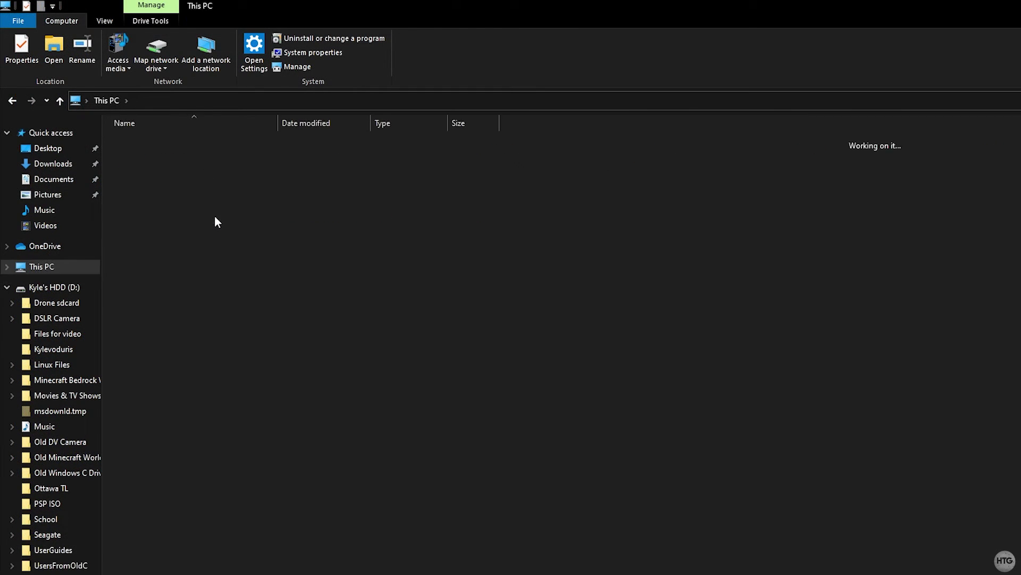
double_click(215, 269)
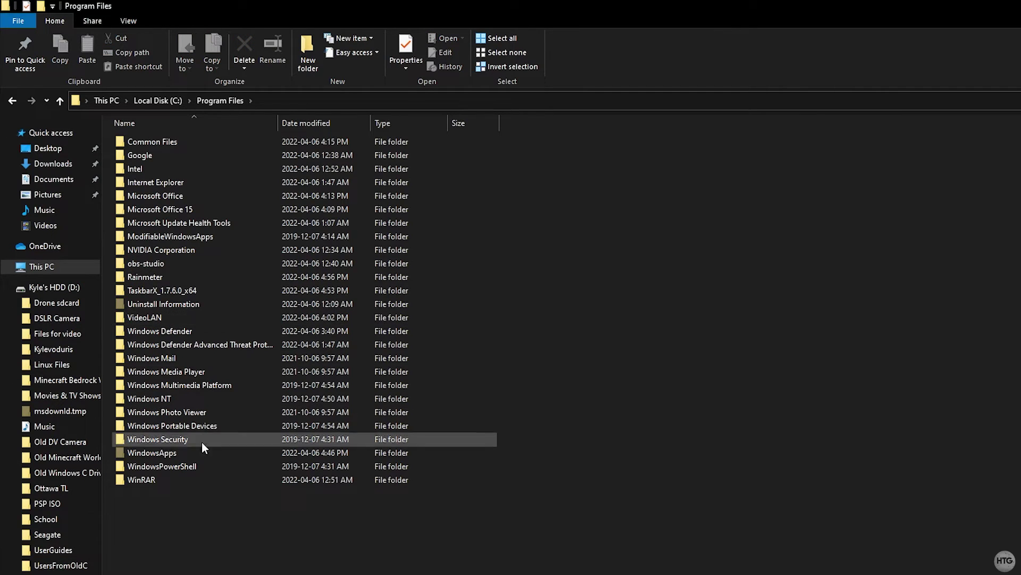
double_click(171, 318)
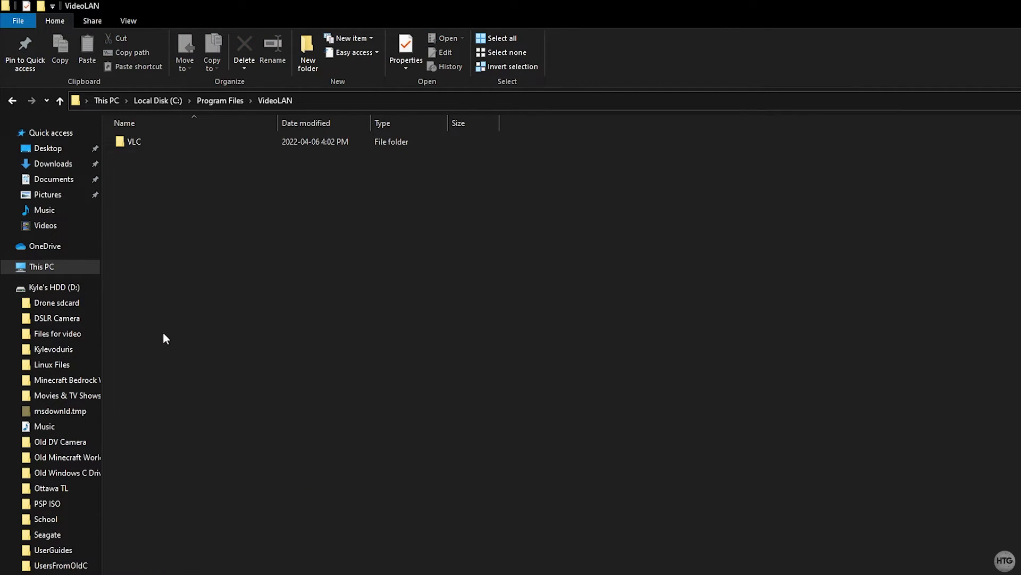
double_click(170, 143)
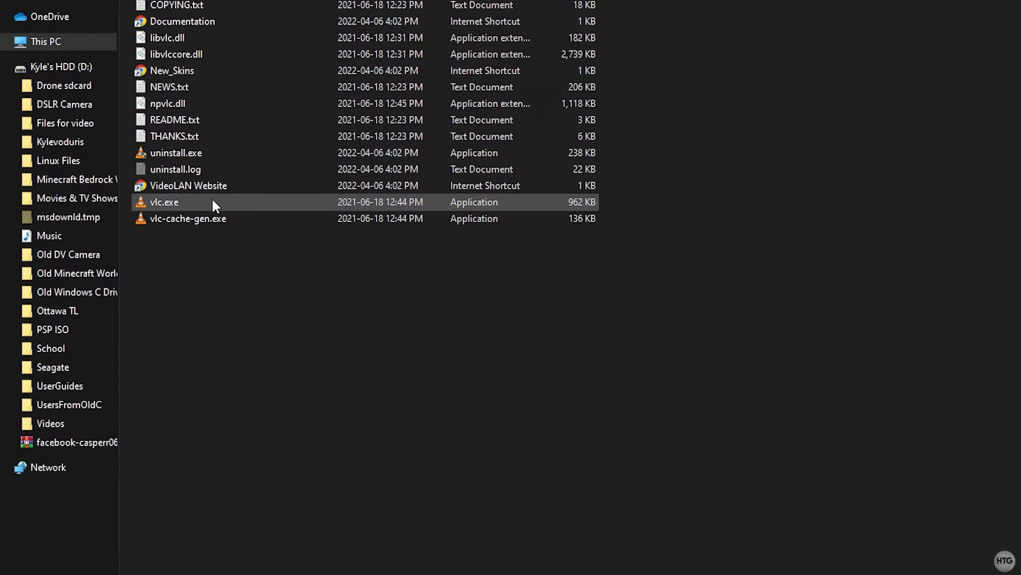
Copy vlc.exe's location, C:\Program Files\VideoLAN\VLC, from its Properties
right_click(213, 201)
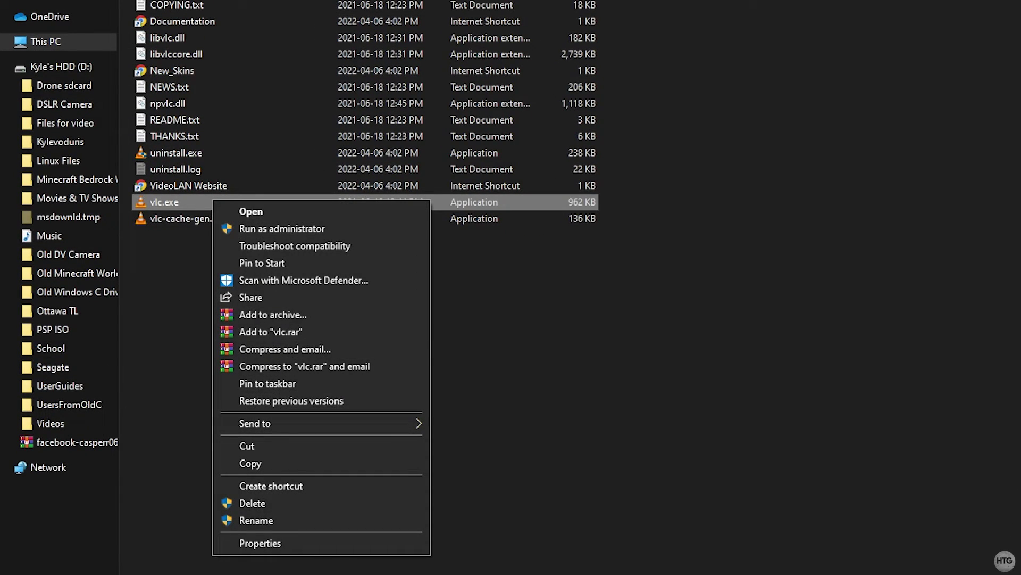
click(282, 541)
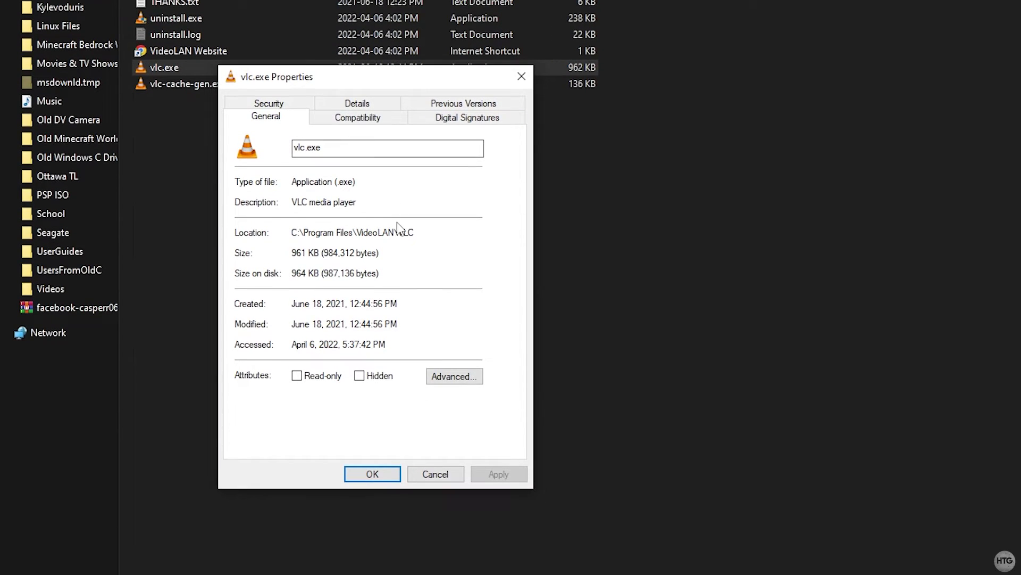
drag(415, 232, 291, 250)
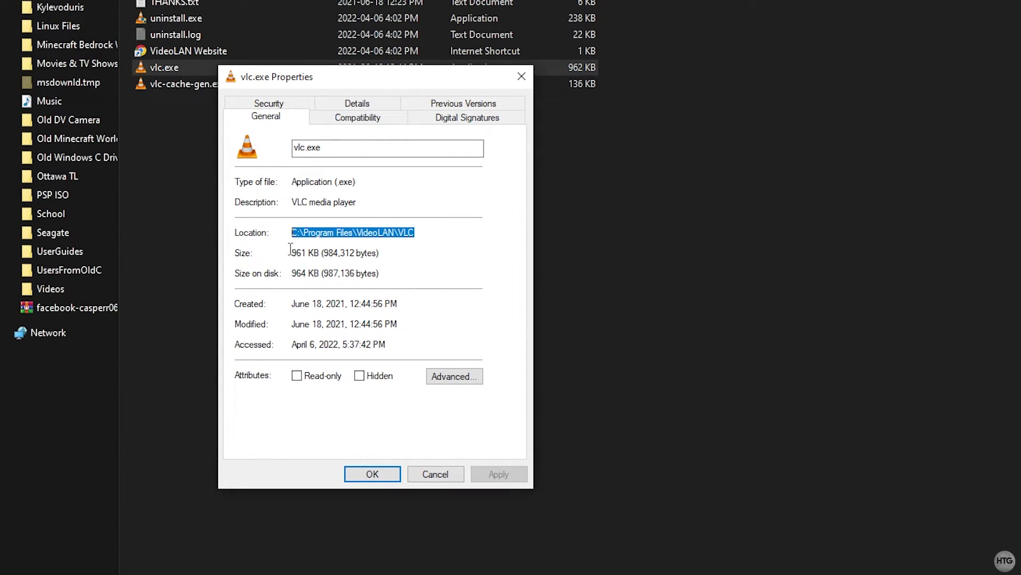
right_click(323, 230)
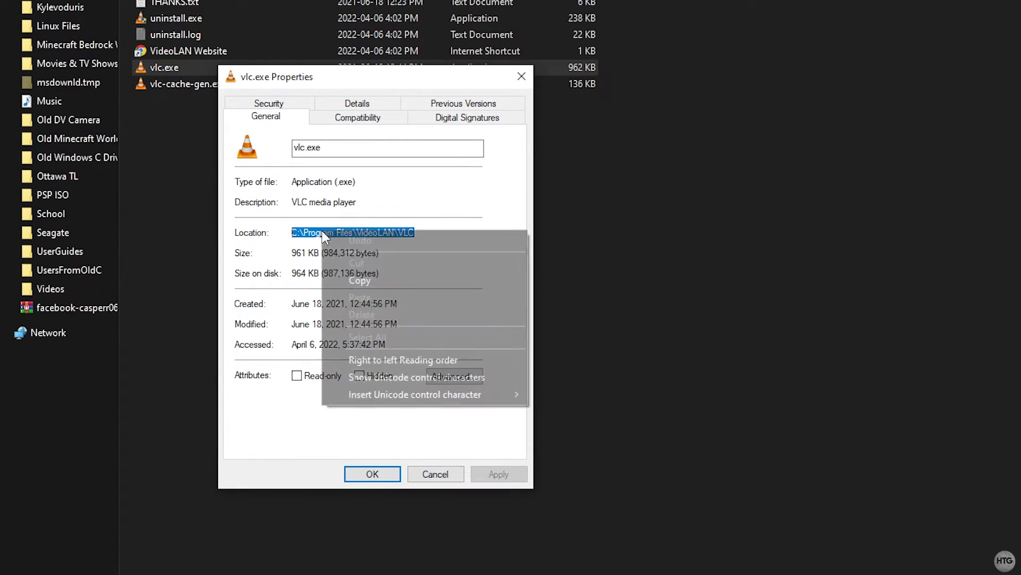
click(355, 278)
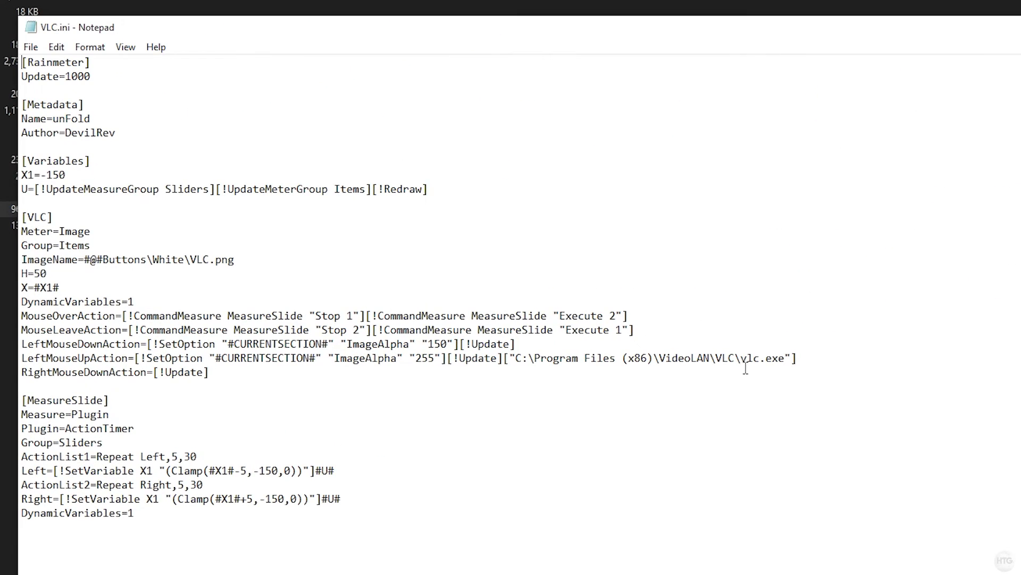
Replace VLC.ini's old x86 path with C:\Program Files\VideoLAN\VLC\vlc.exe and save
drag(741, 358, 516, 365)
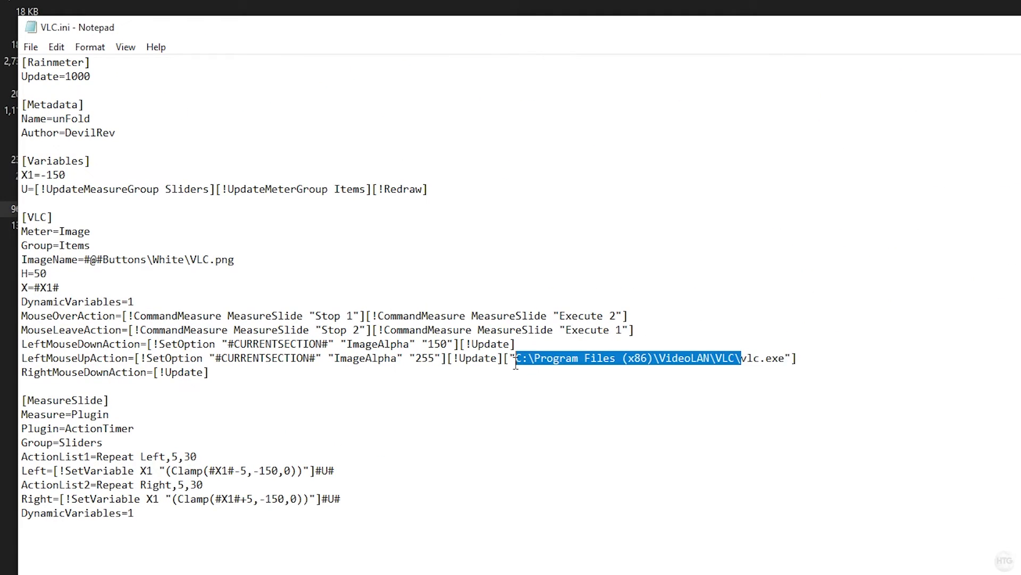
key(ctrl+v)
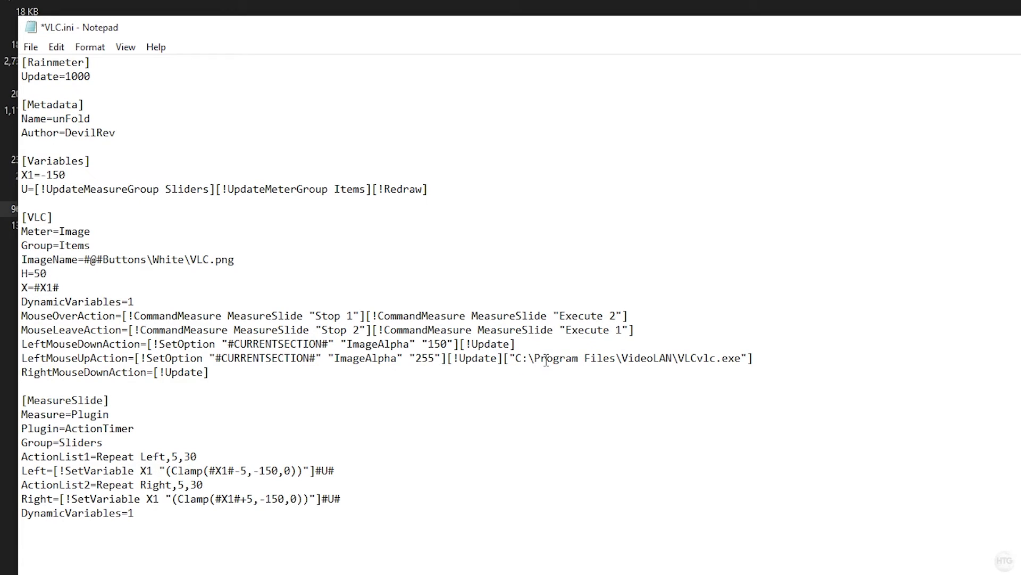
text(\)
click(30, 47)
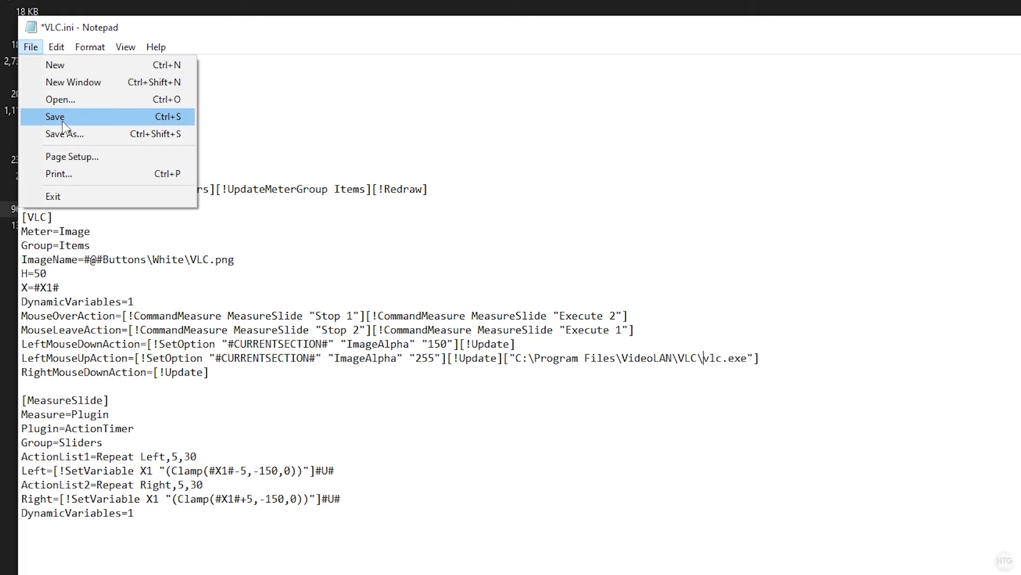
click(62, 116)
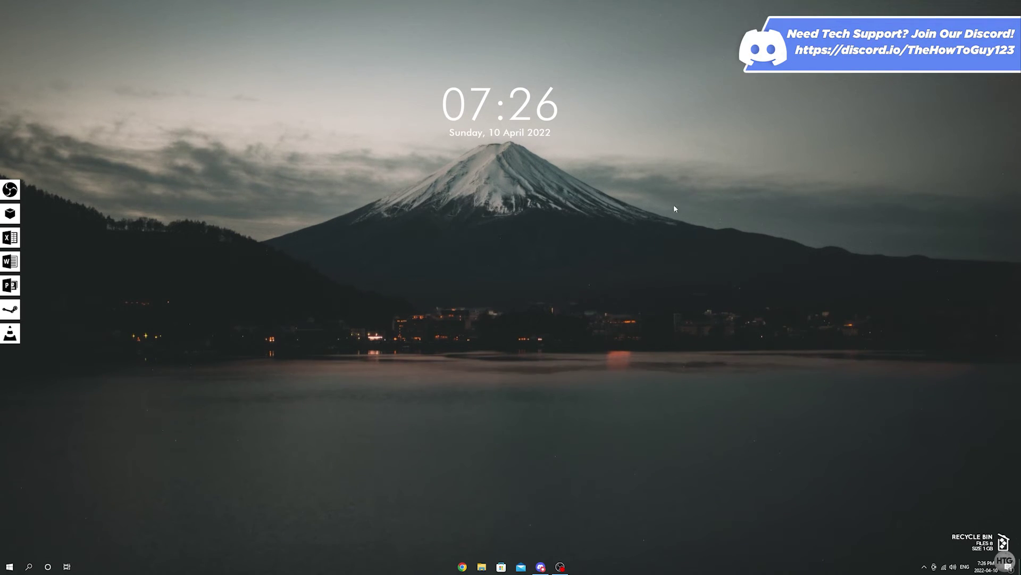
Open How-To.txt from Documents\Rainmeter\Skins\unFold\Create a new Button
click(482, 567)
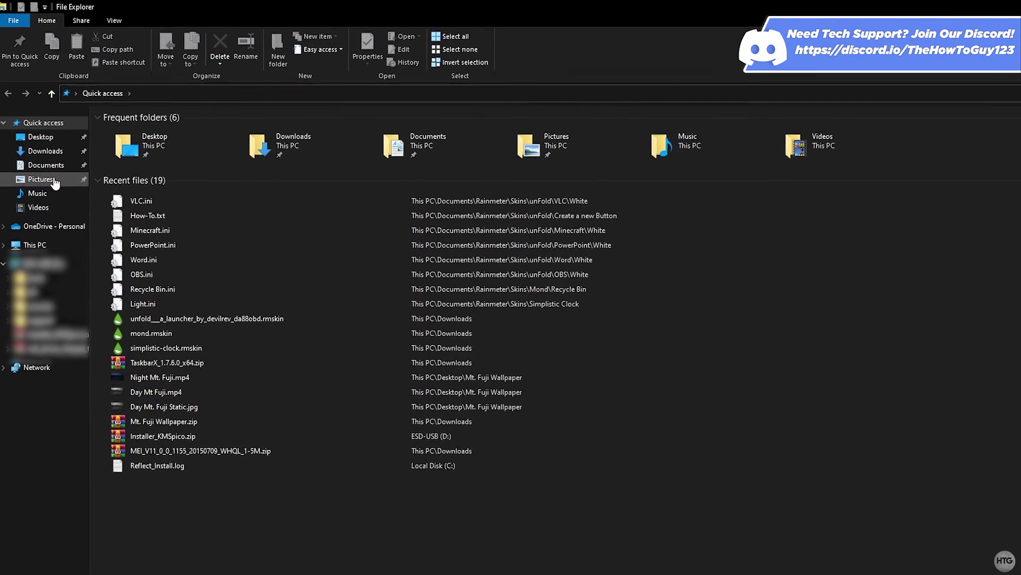
click(57, 169)
double_click(118, 131)
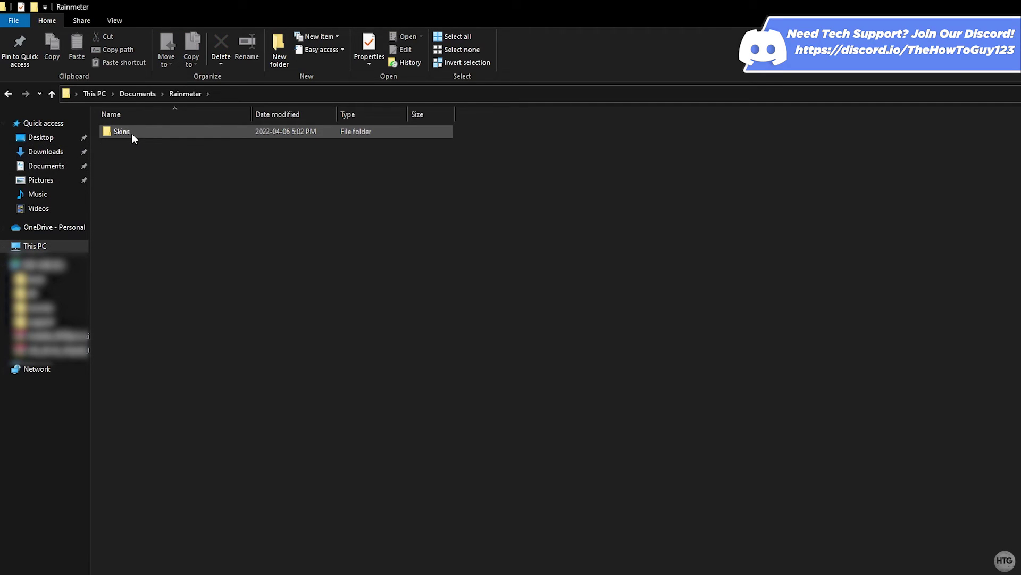
double_click(133, 132)
double_click(158, 180)
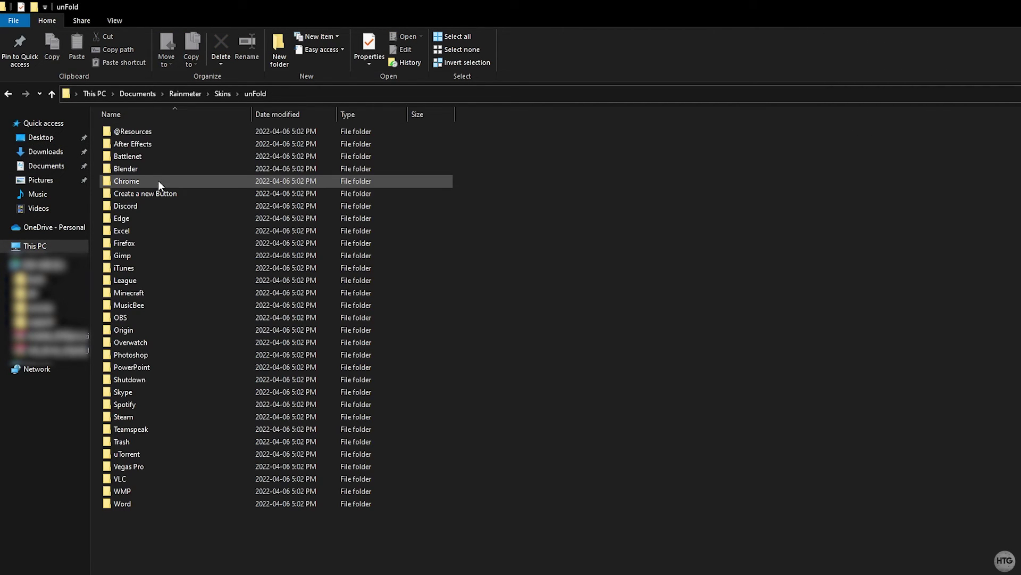
double_click(197, 193)
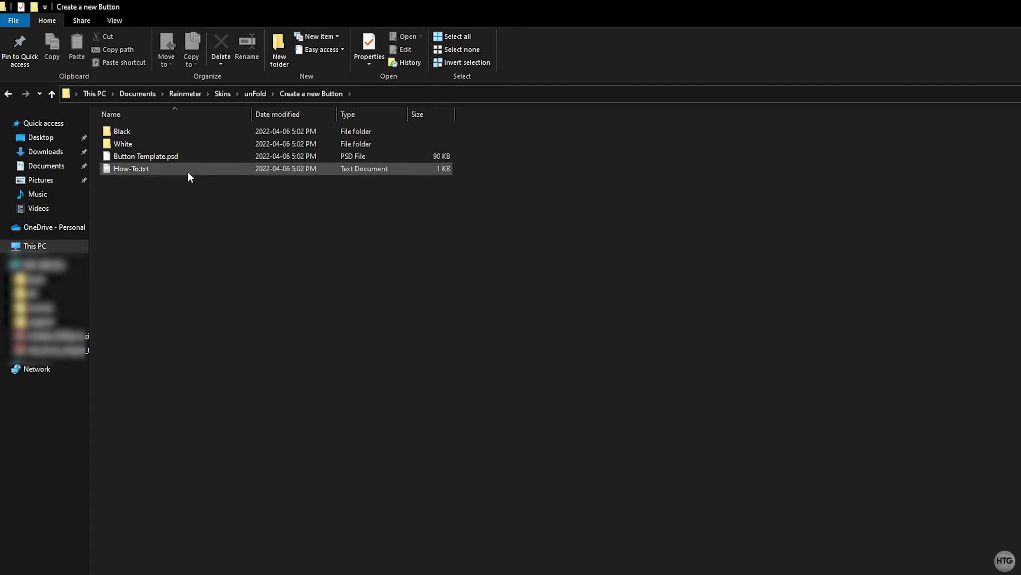
double_click(187, 172)
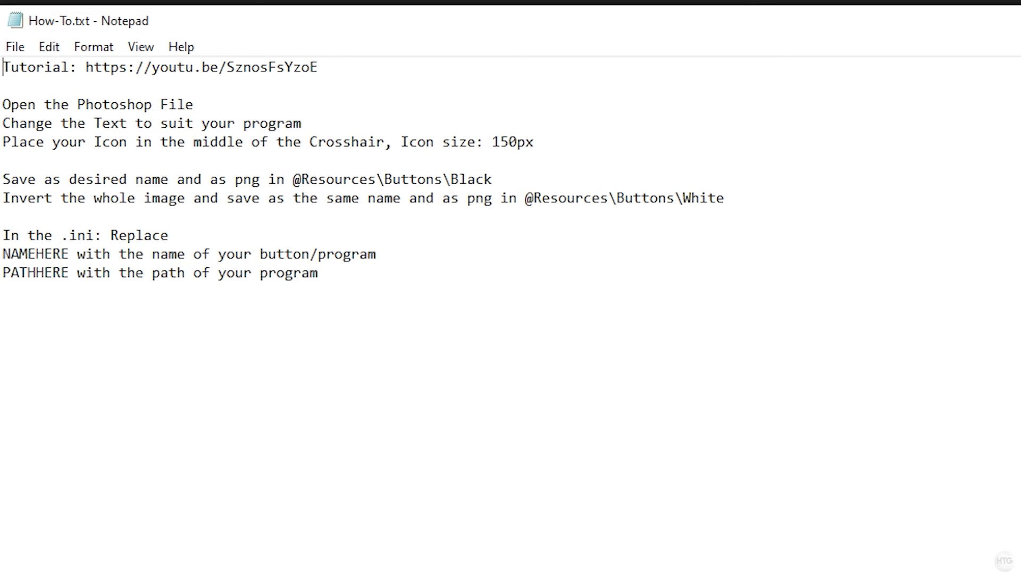